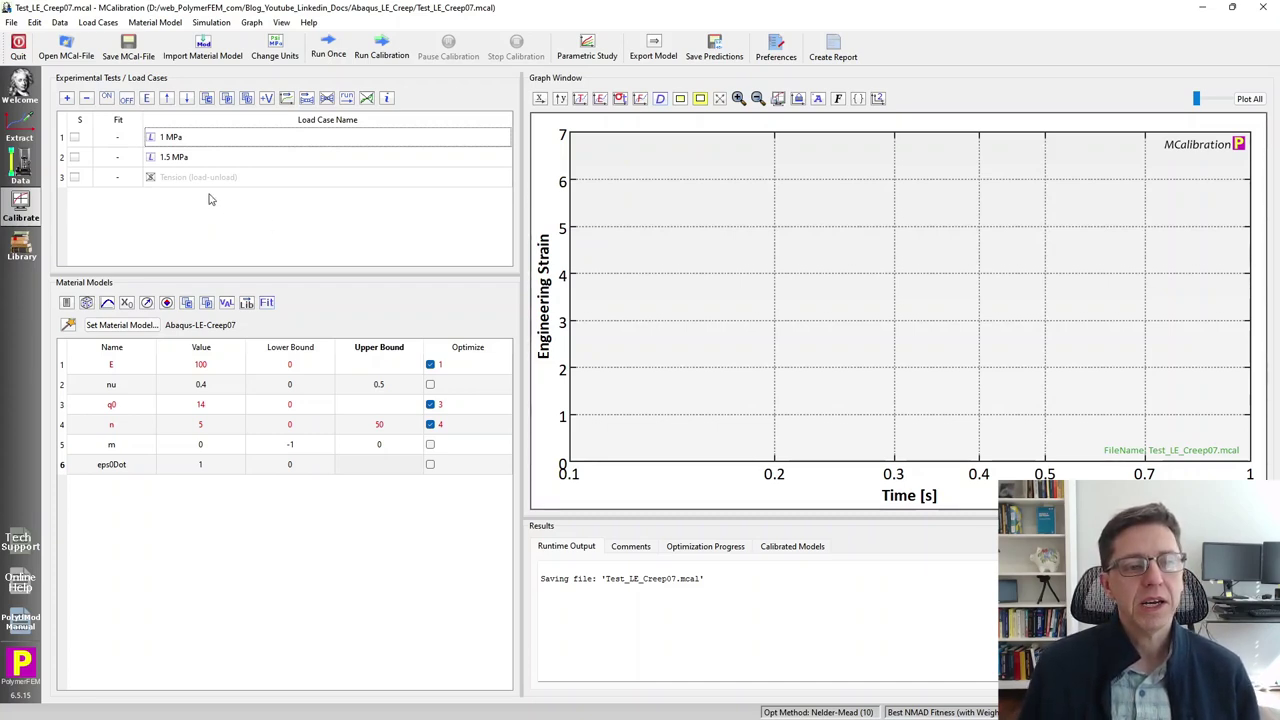
# - Select the 1 MPa and 1.5 MPa load cases and deactivate both with Ctrl+D
pyautogui.moveTo(206, 183)
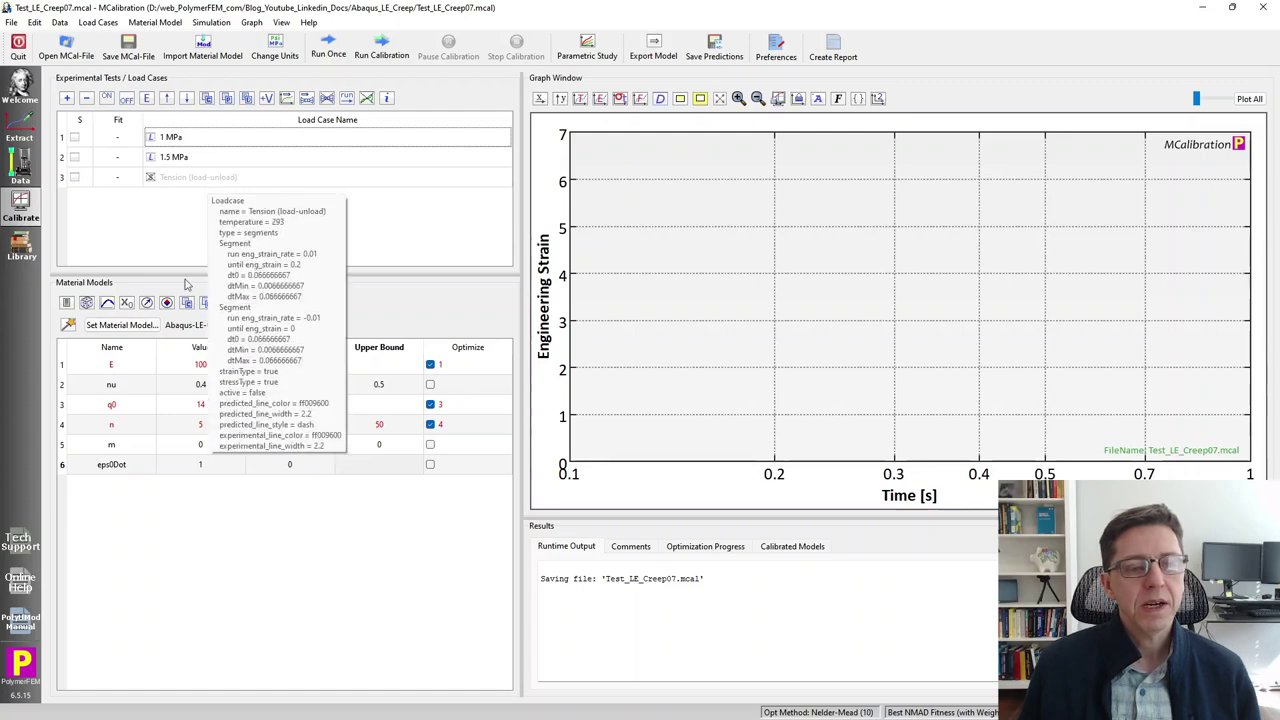
pyautogui.click(150, 333)
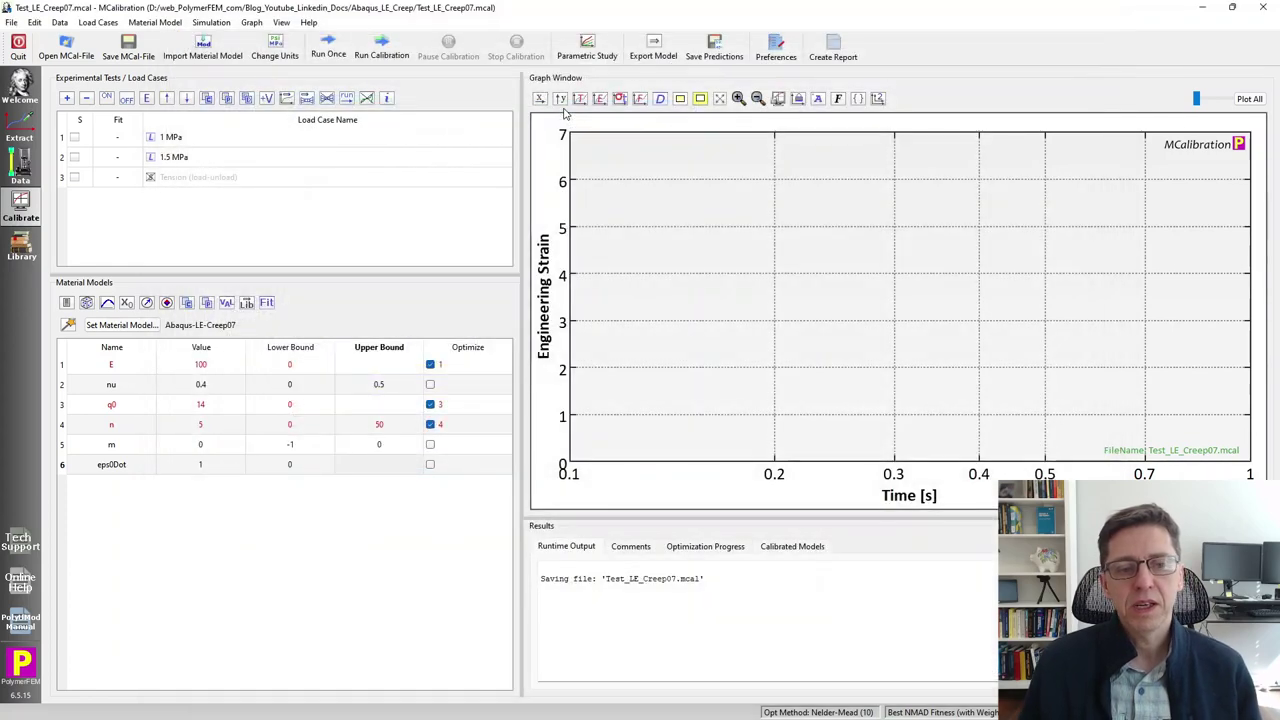
pyautogui.click(212, 178)
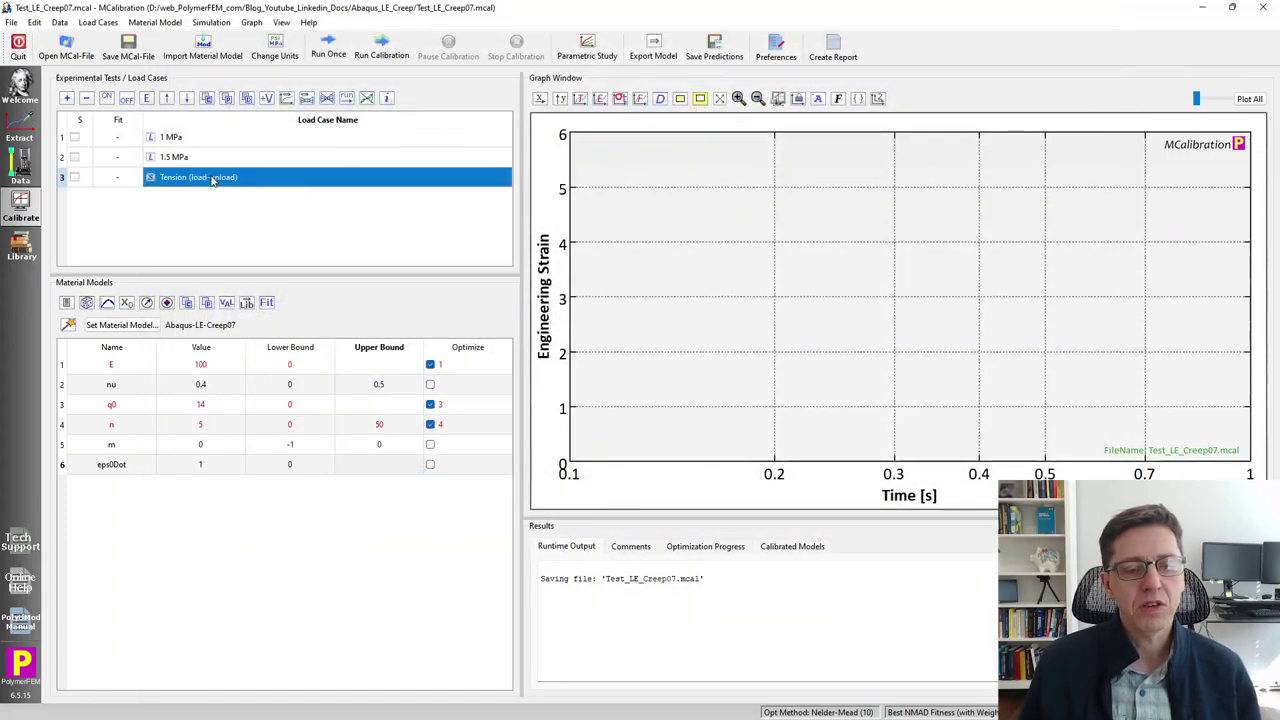
pyautogui.press('Up')
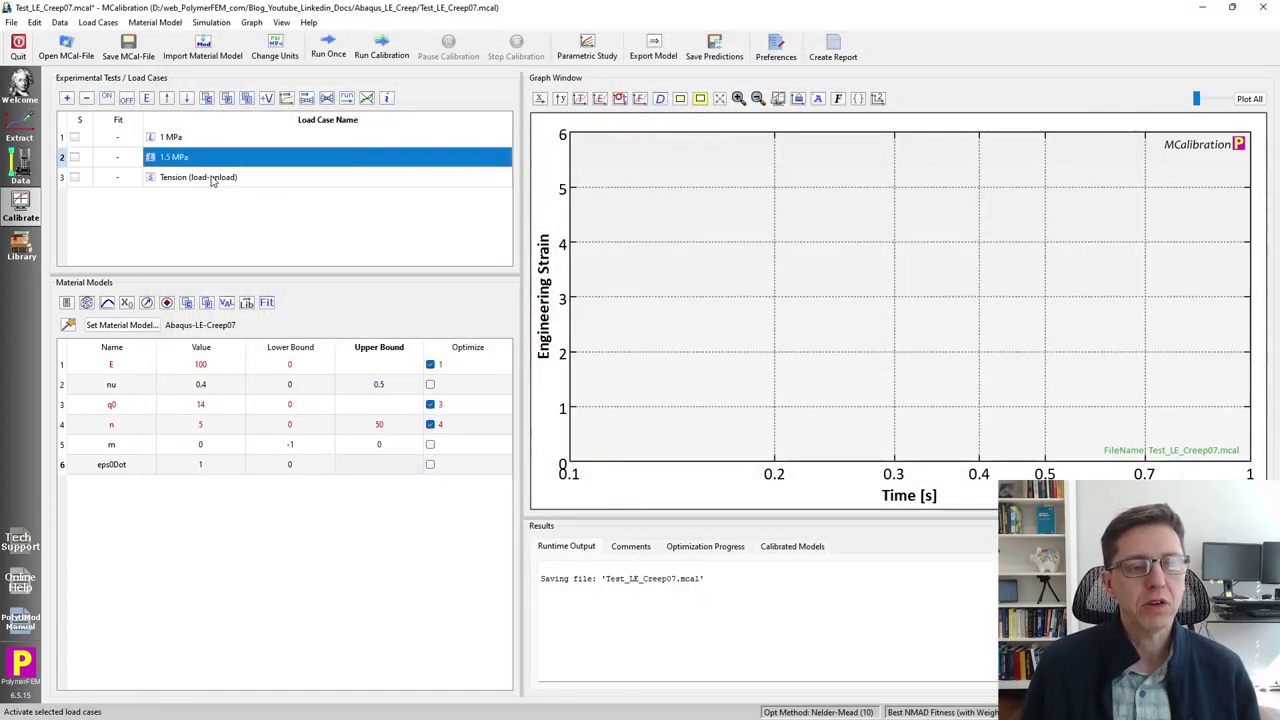
pyautogui.hotkey('shift', 'Up')
pyautogui.hotkey('ctrl', 'd')
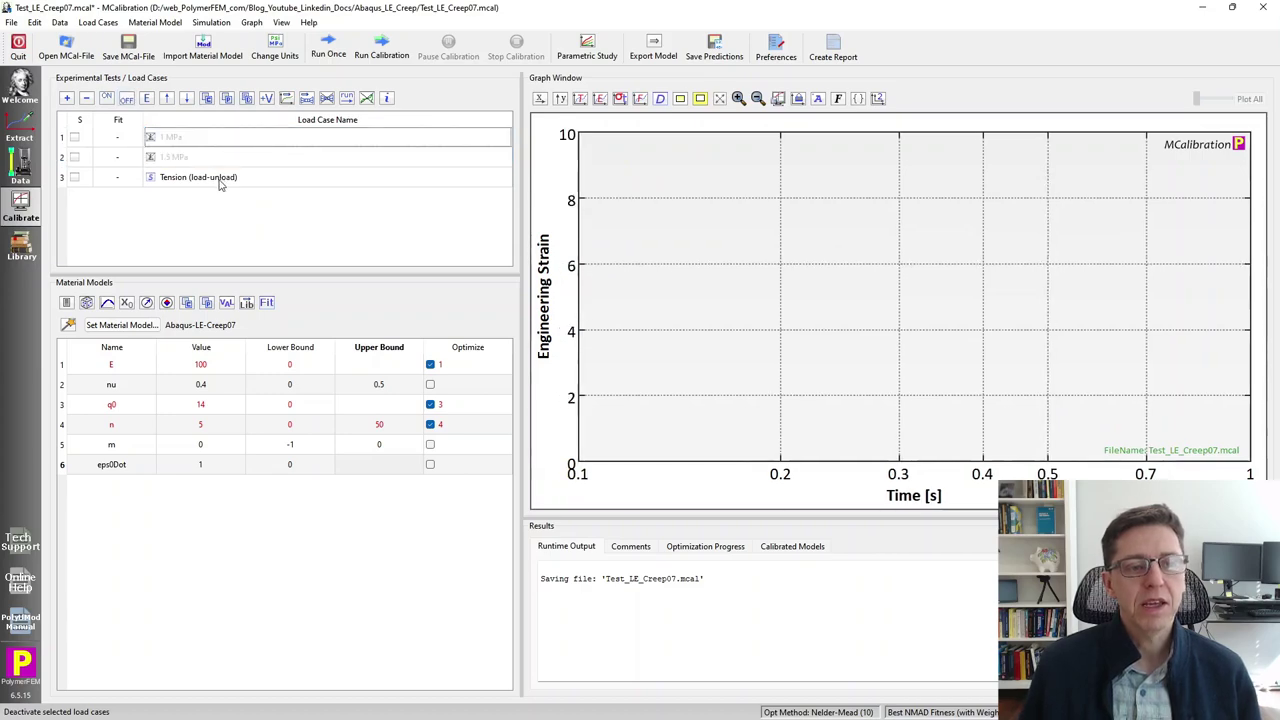
# - Review the Tension (load-unload) setup, then run one prediction and switch to stress–strain plotting
pyautogui.moveTo(220, 181)
pyautogui.doubleClick(215, 178)
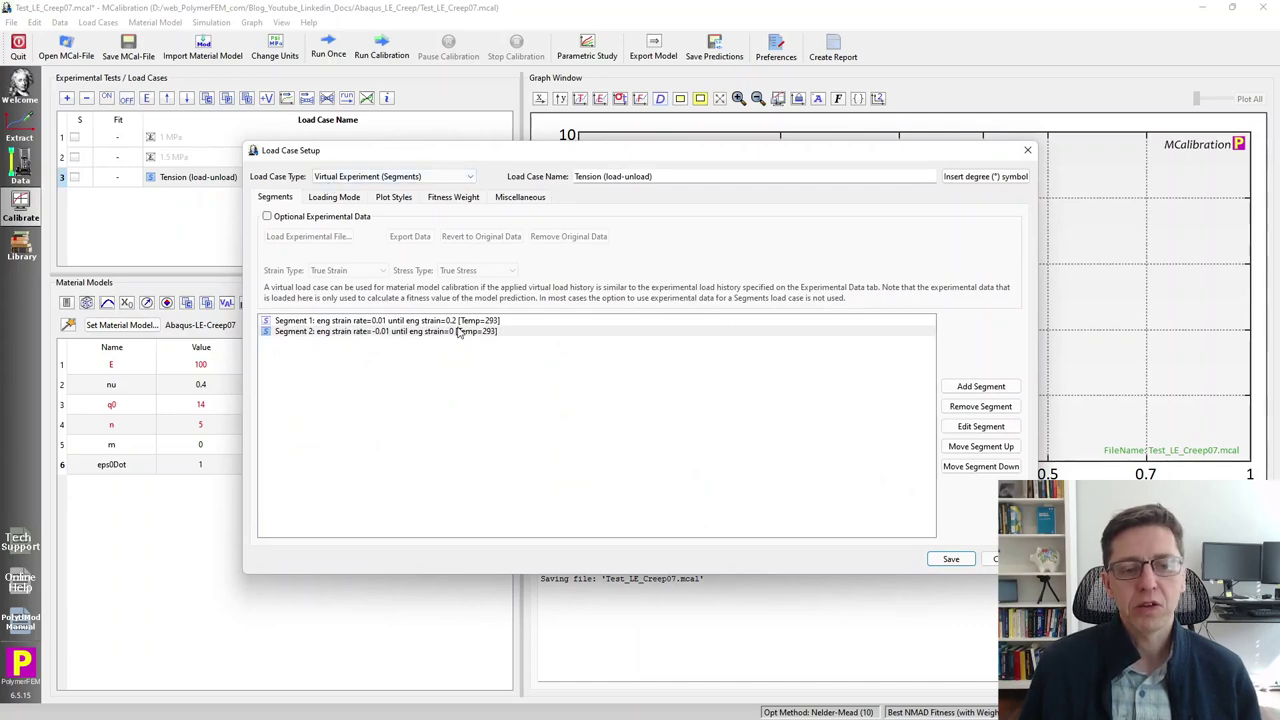
pyautogui.press('Escape')
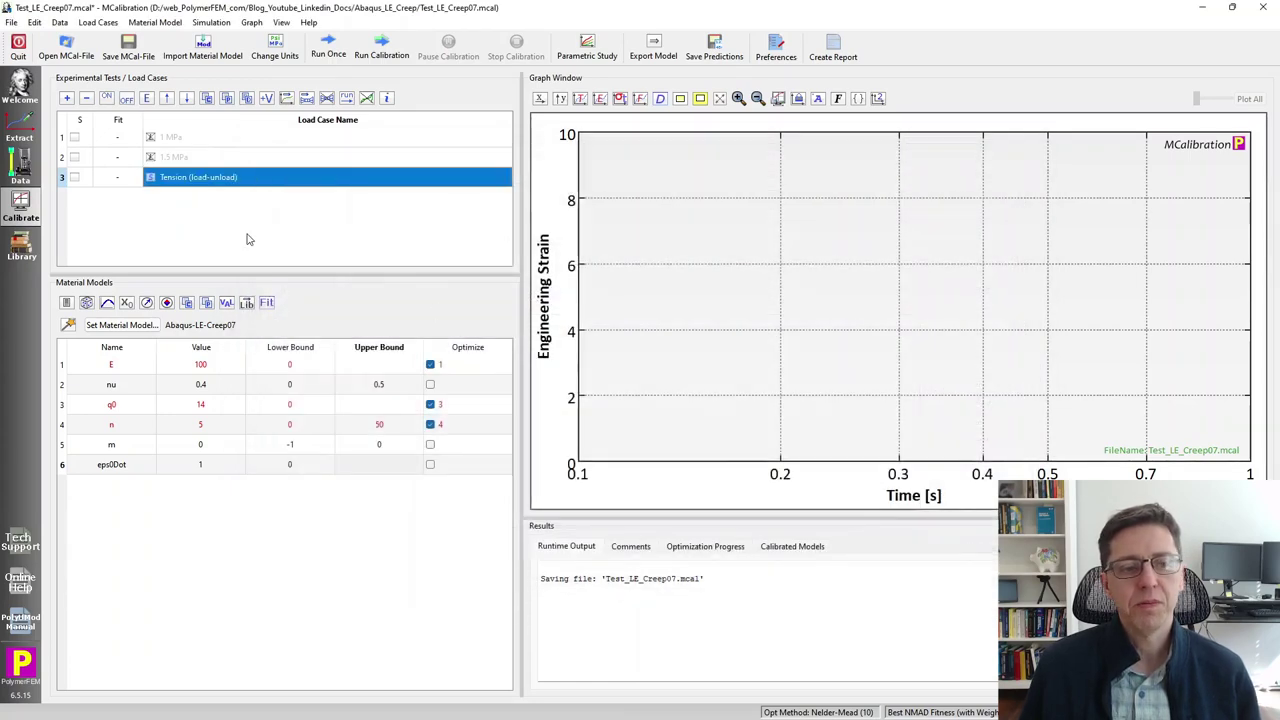
pyautogui.click(248, 240)
pyautogui.click(330, 47)
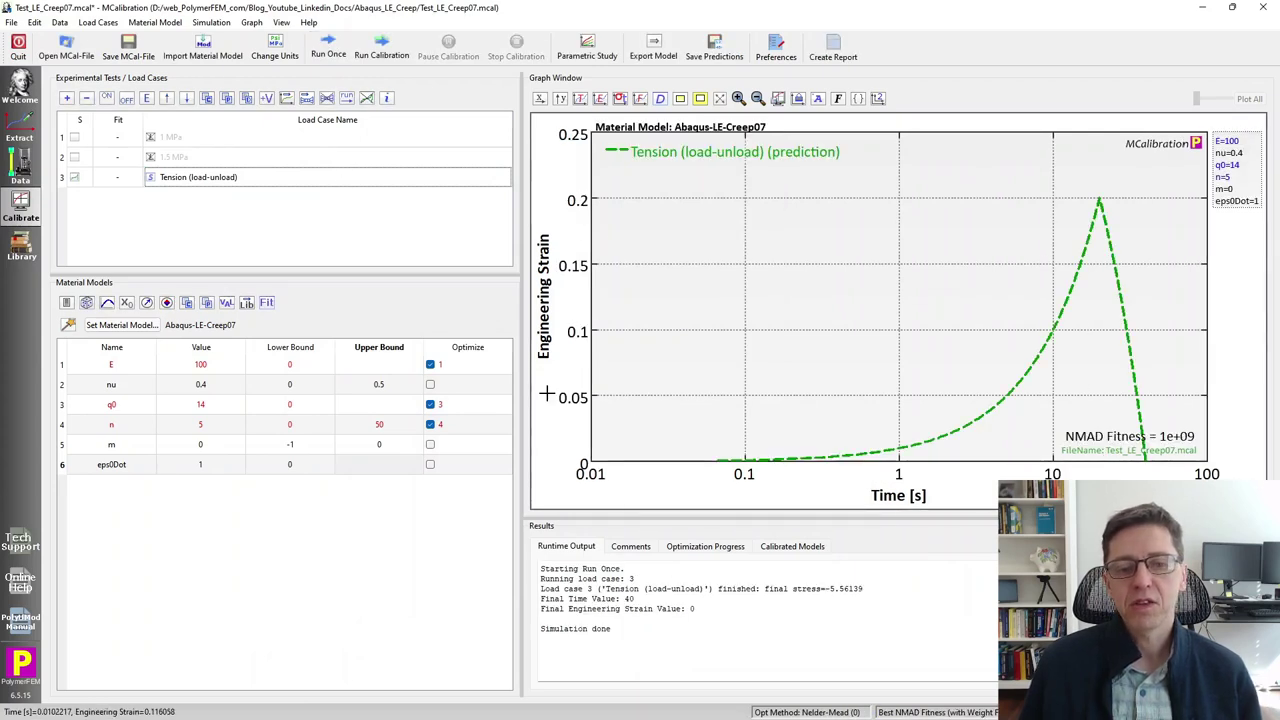
pyautogui.click(584, 101)
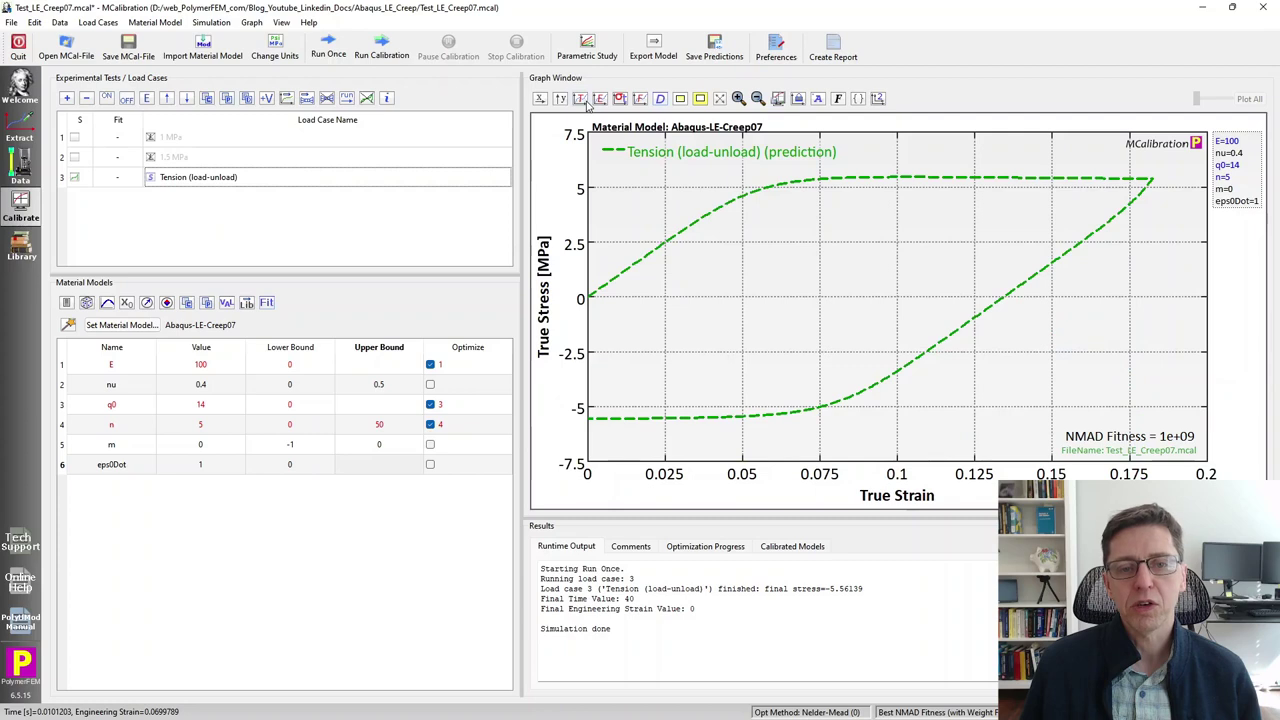
# - Highlight the q0 value (14) in the Material Models table
pyautogui.click(201, 405)
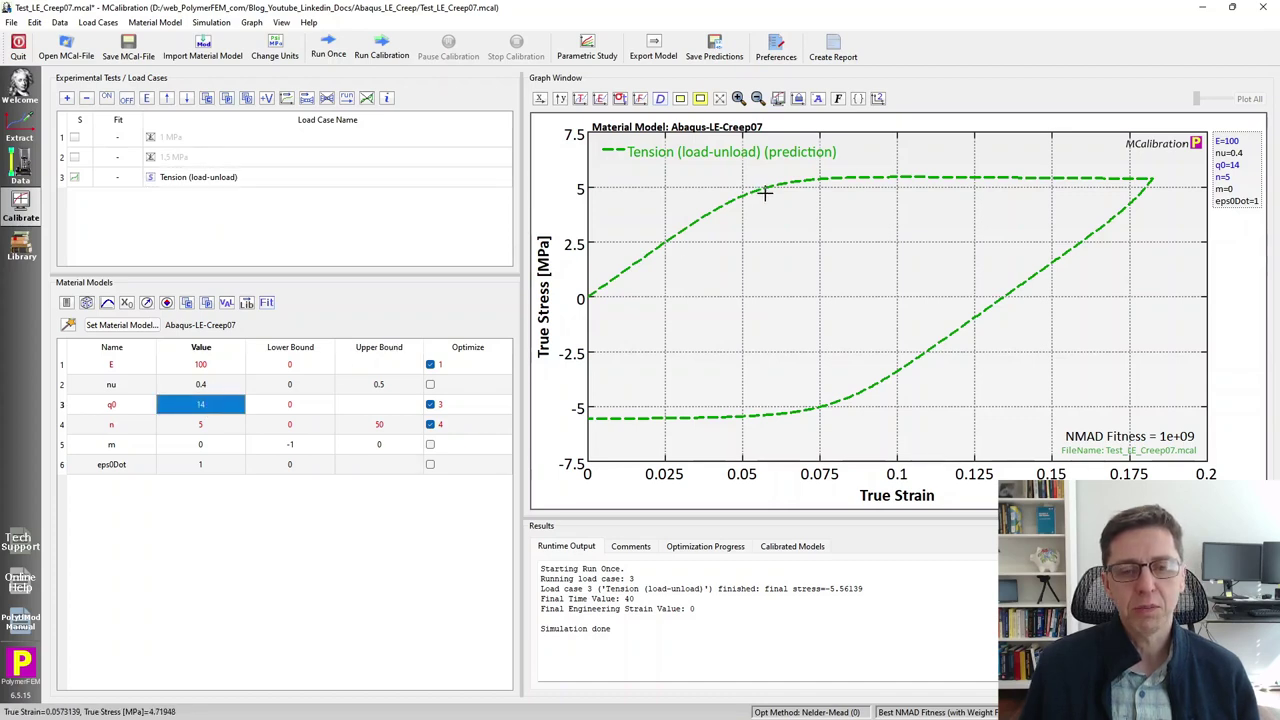
# - Run a parametric study on the creep parameters, then tick Optimize for m (bounds -1 to 0)
pyautogui.click(196, 446)
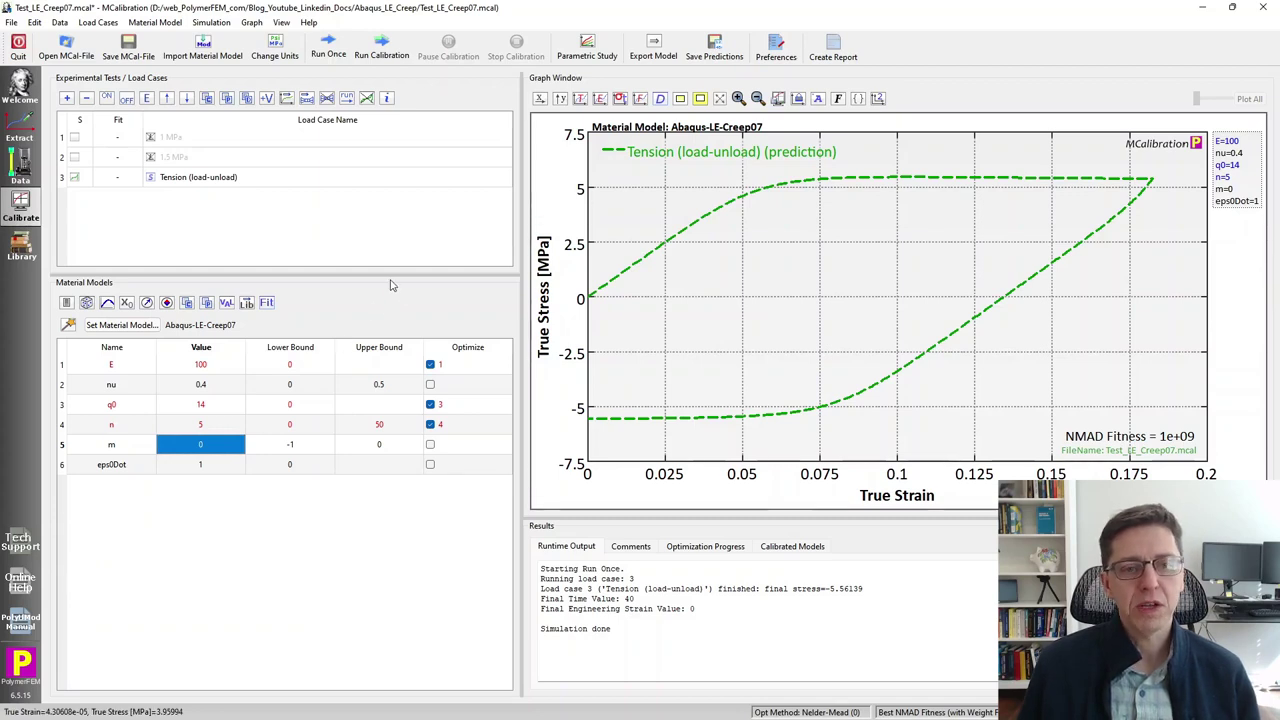
pyautogui.click(440, 234)
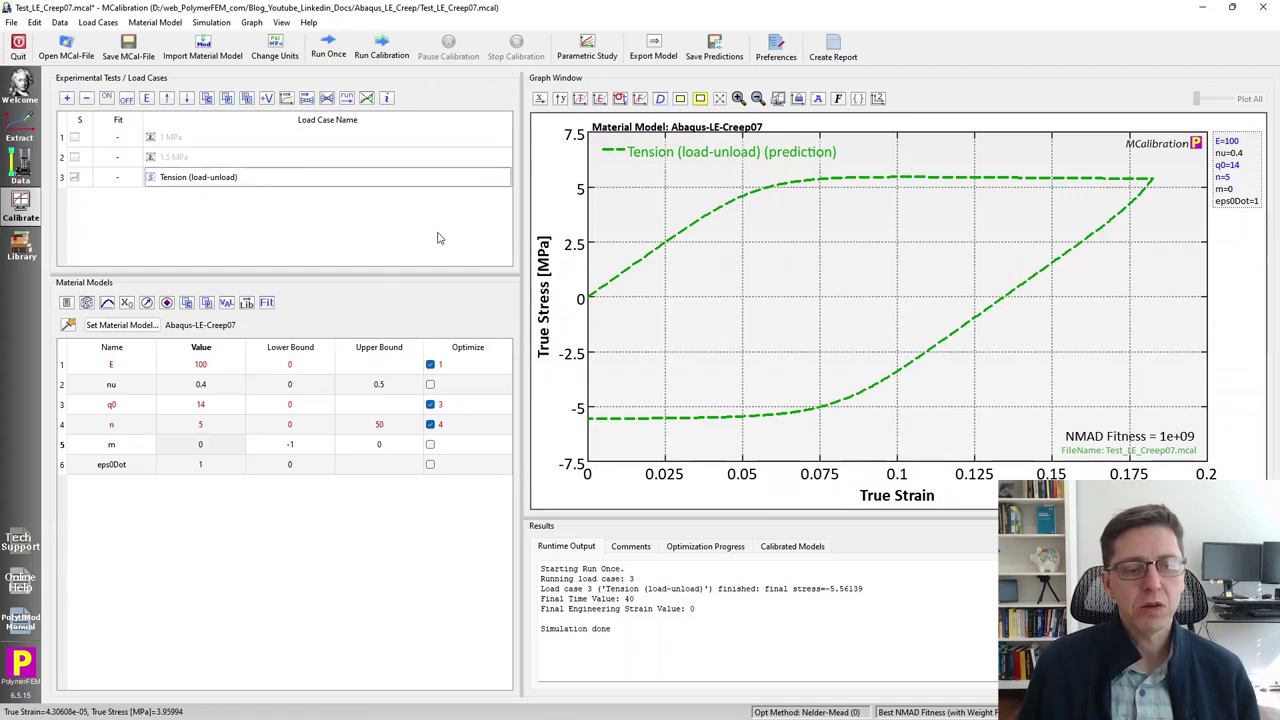
pyautogui.click(598, 58)
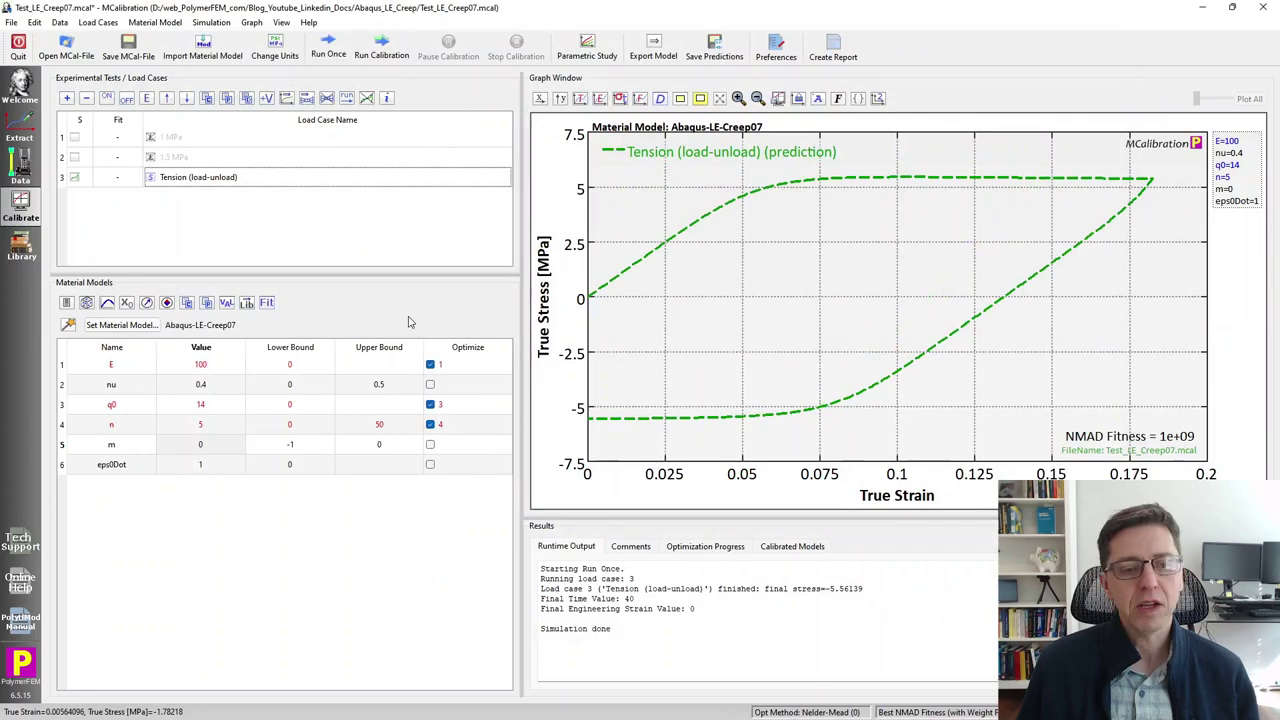
pyautogui.click(430, 445)
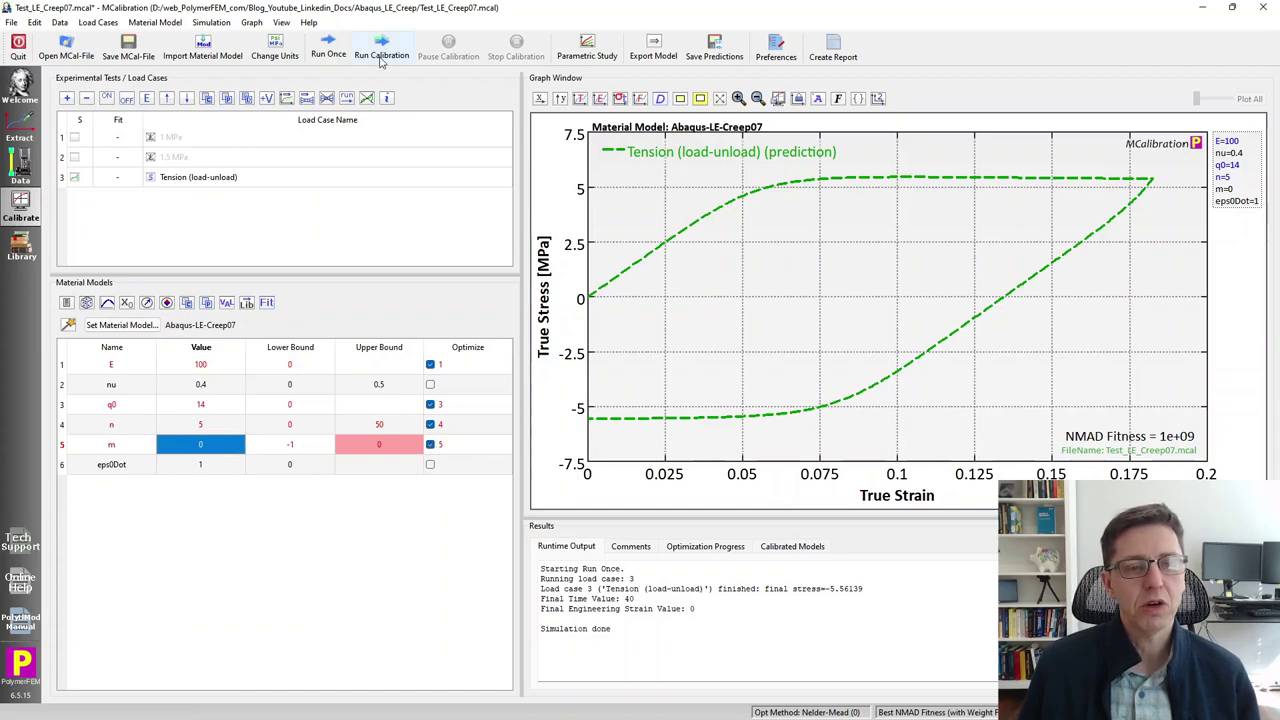
pyautogui.click(587, 48)
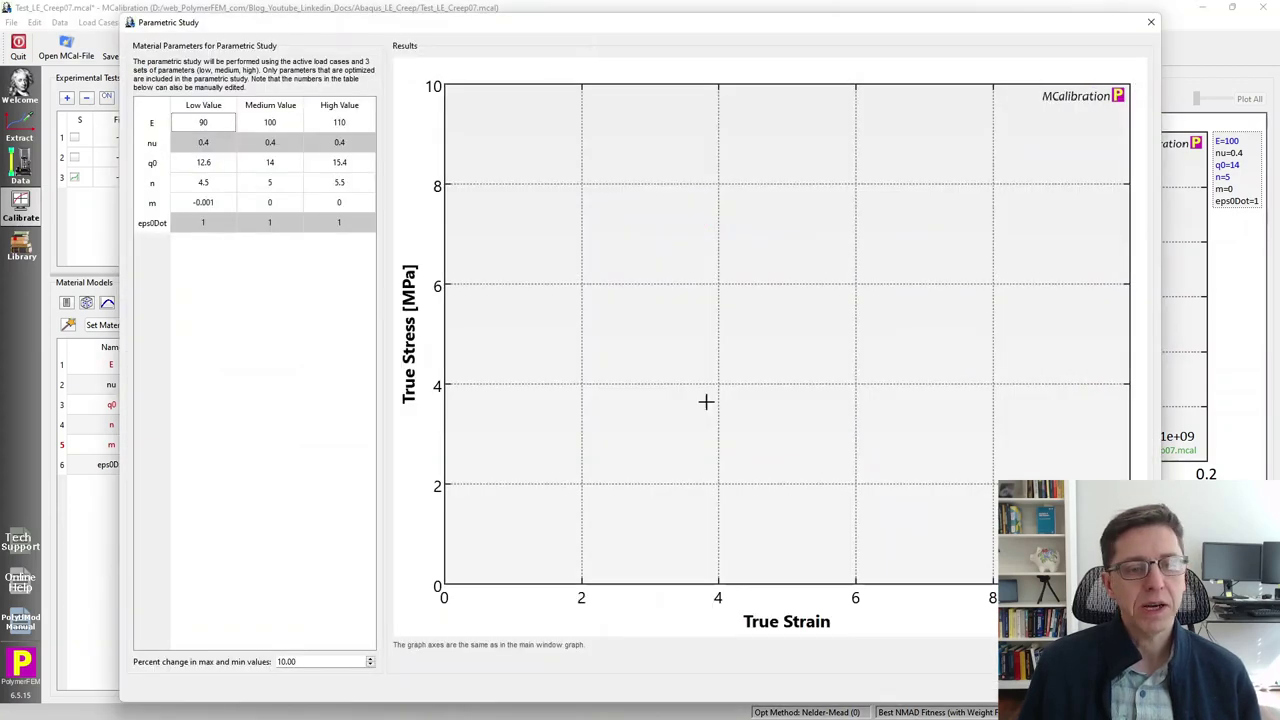
pyautogui.click(200, 203)
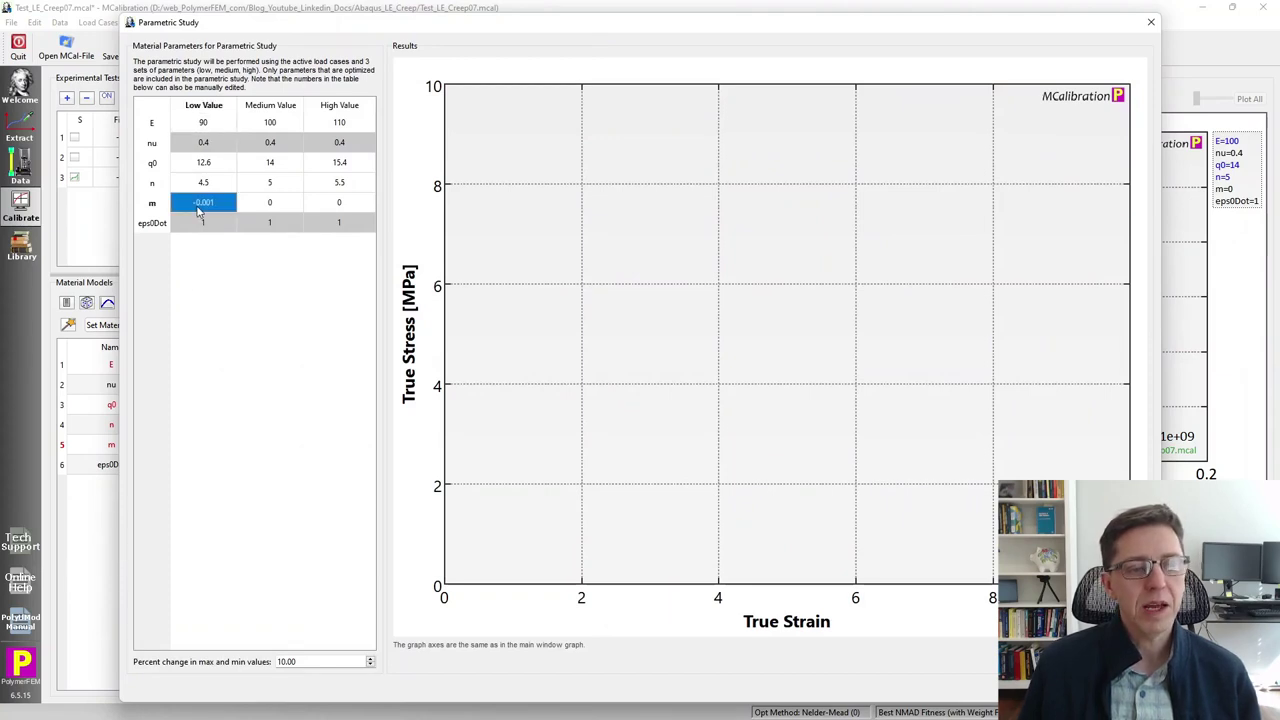
pyautogui.write('-')
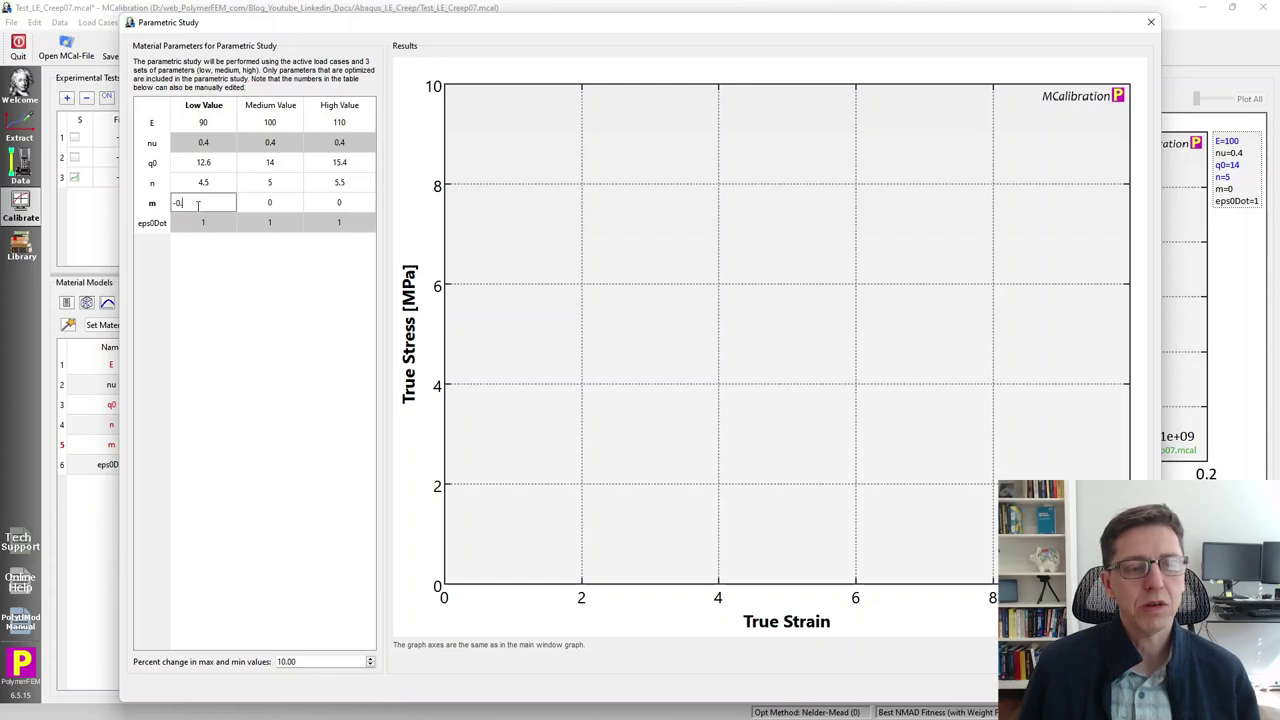
pyautogui.press('Tab')
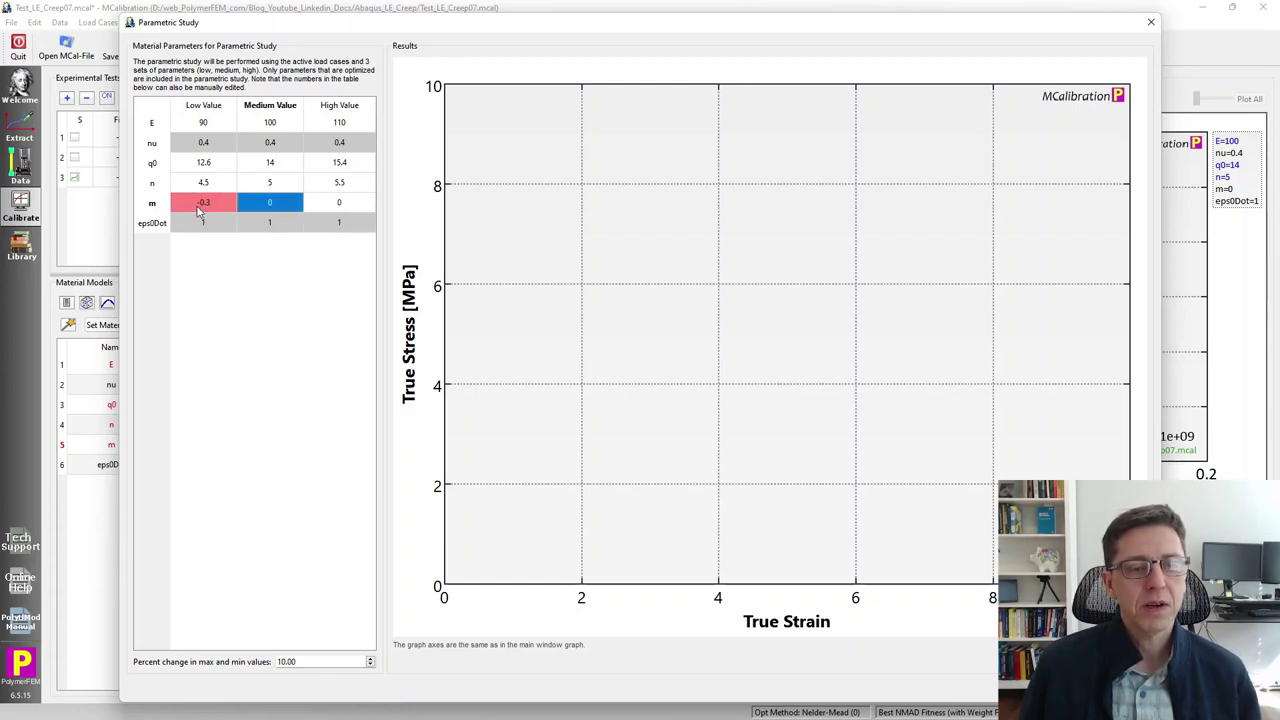
pyautogui.write('-0.2')
pyautogui.press('Return')
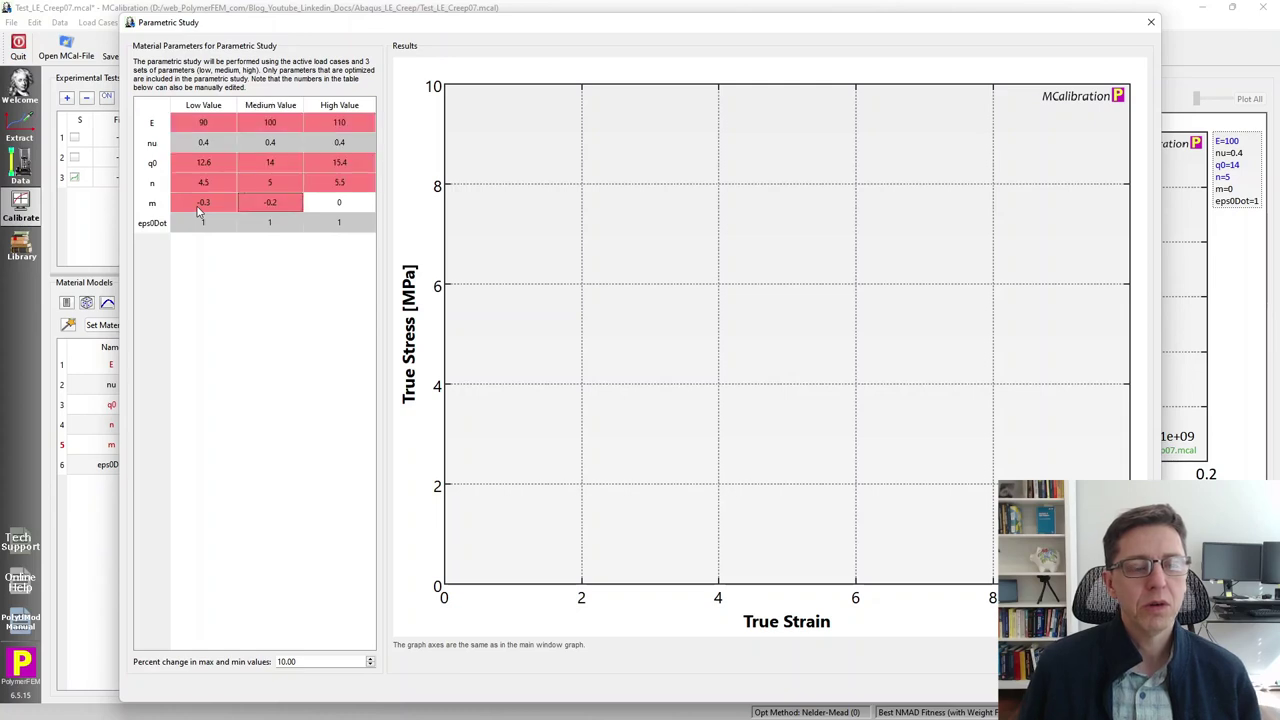
pyautogui.press('Tab')
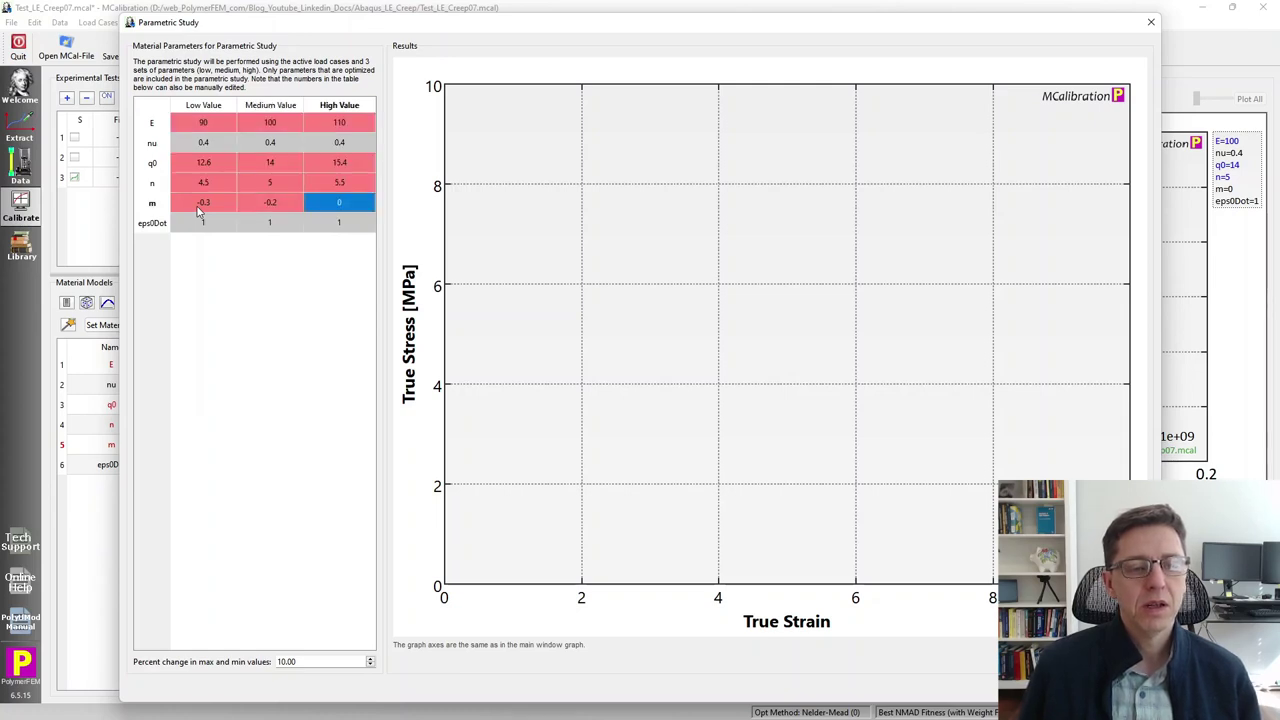
pyautogui.write('0')
pyautogui.press('Return')
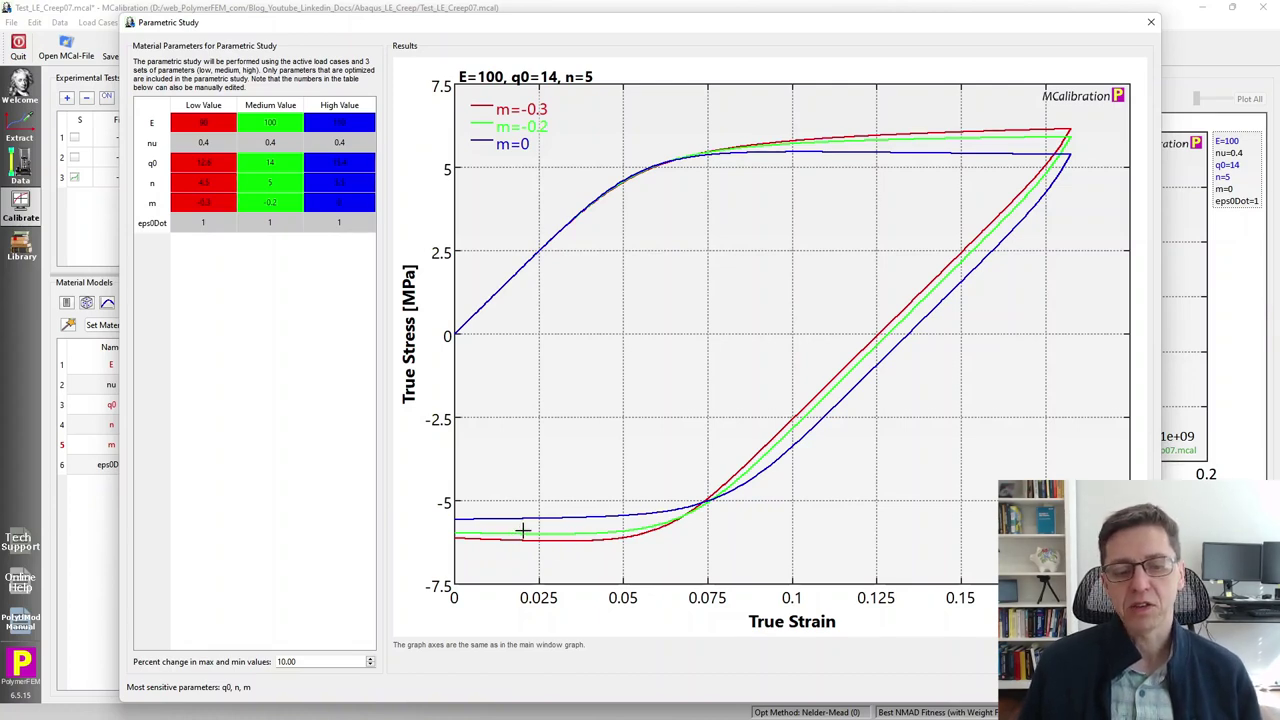
pyautogui.press('Escape')
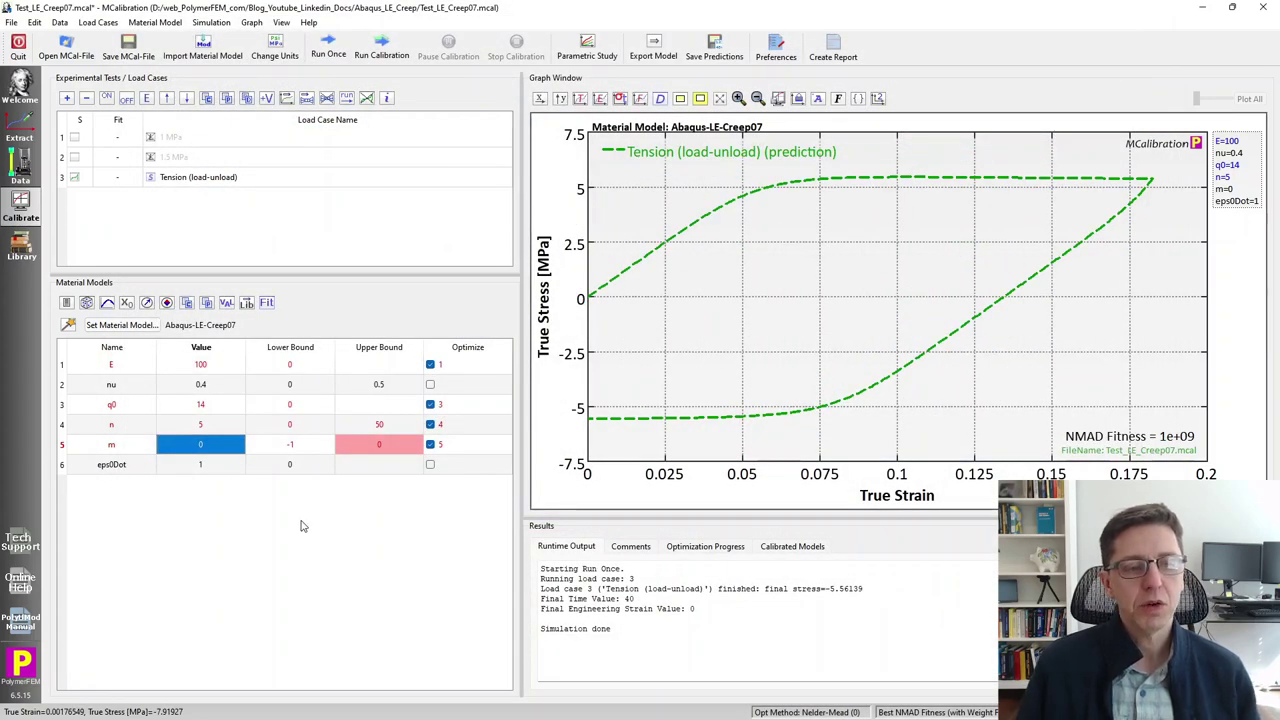
# - Activate the 1 MPa and 1.5 MPa cases, deactivate Tension (load-unload), and unoptimize m
pyautogui.click(199, 140)
pyautogui.keyDown('shift'); pyautogui.click(196, 158); pyautogui.keyUp('shift')
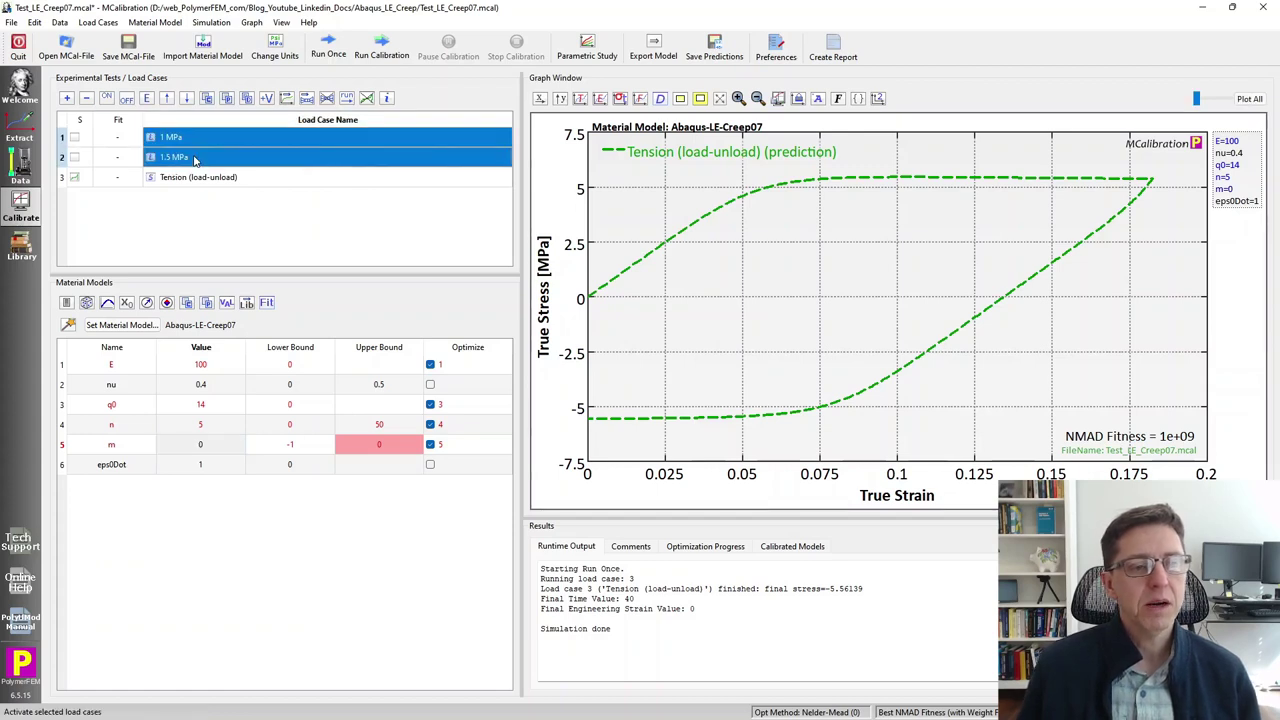
pyautogui.click(192, 180)
pyautogui.hotkey('ctrl', 'd')
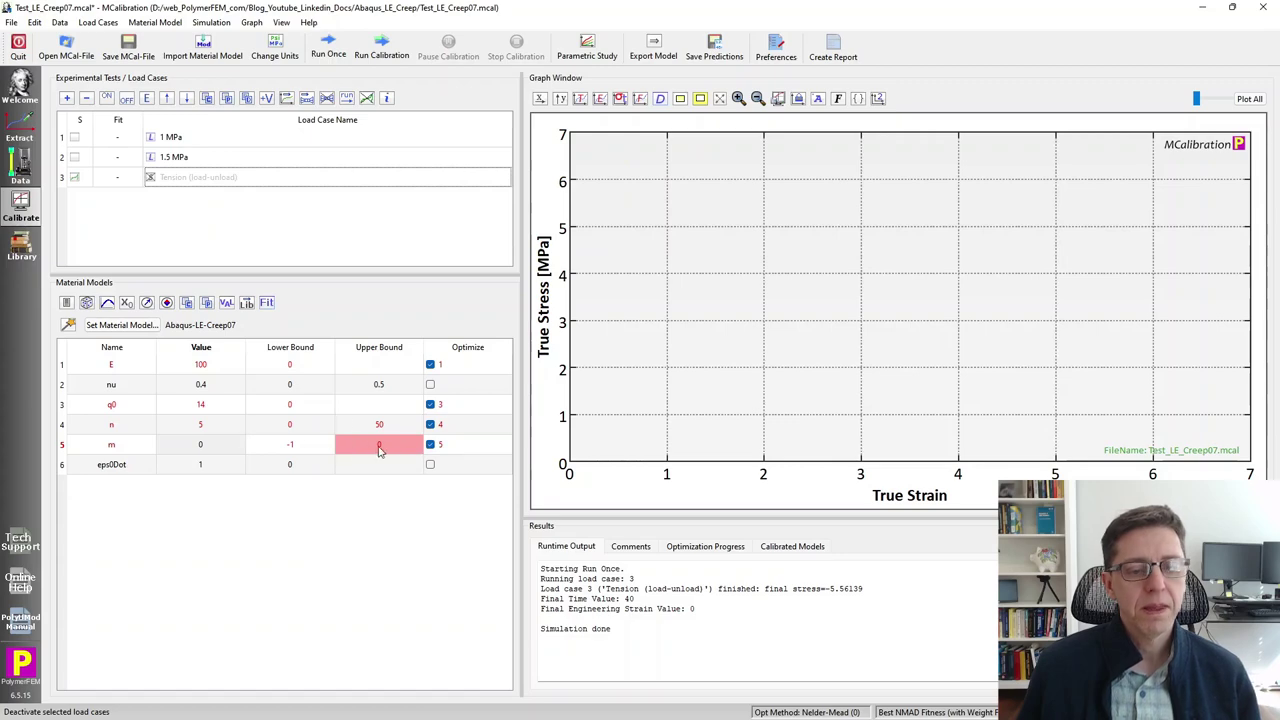
pyautogui.click(431, 446)
# - Check the 1 MPa load case setup and run one prediction of both creep cases
pyautogui.click(212, 205)
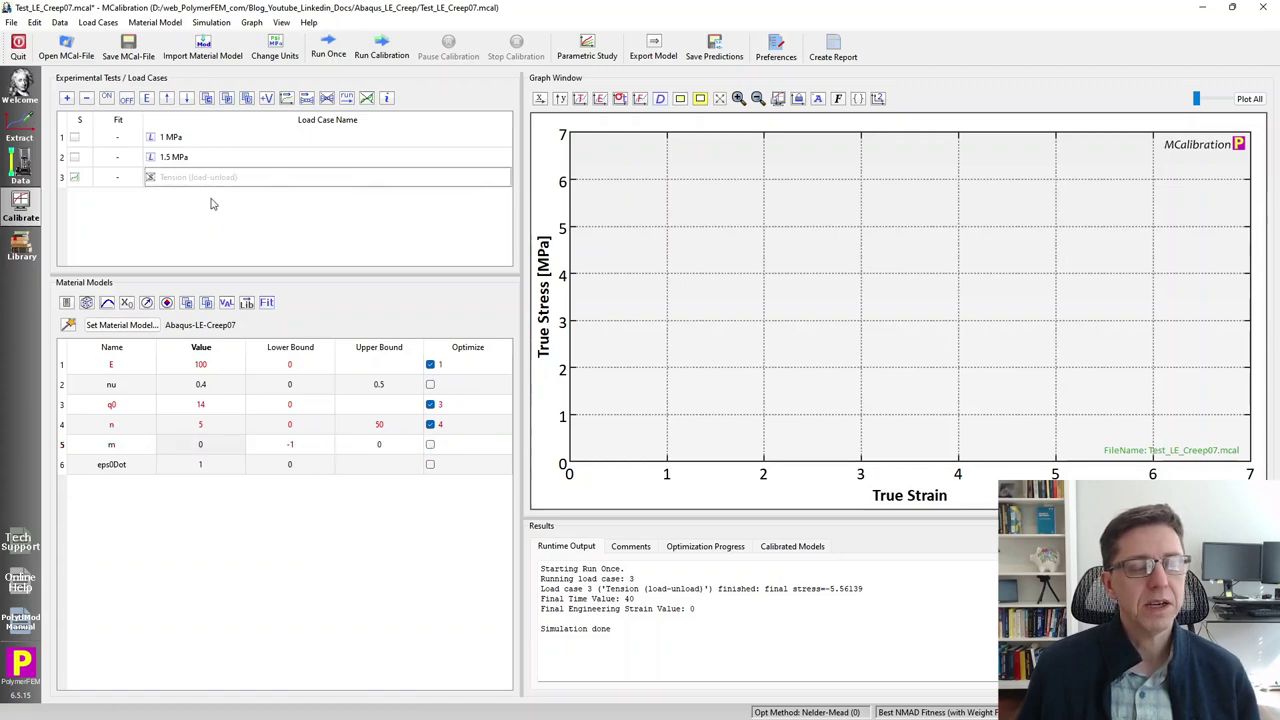
pyautogui.click(212, 140)
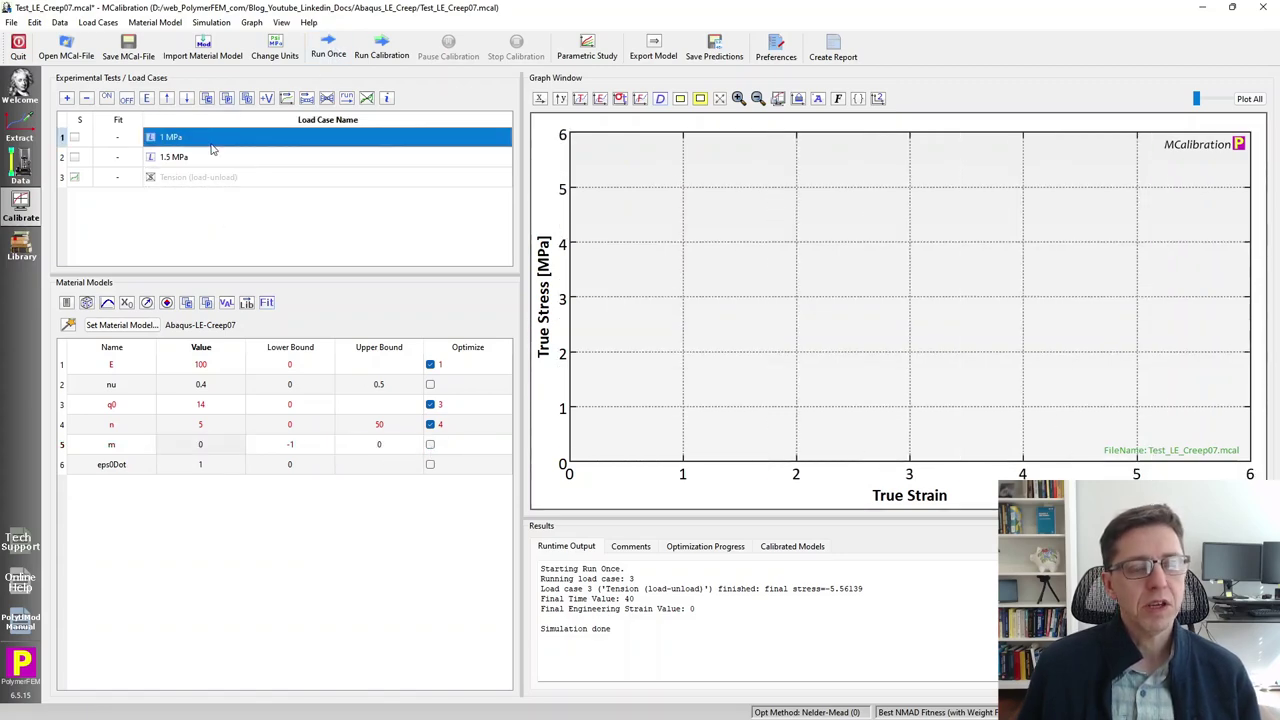
pyautogui.doubleClick(212, 148)
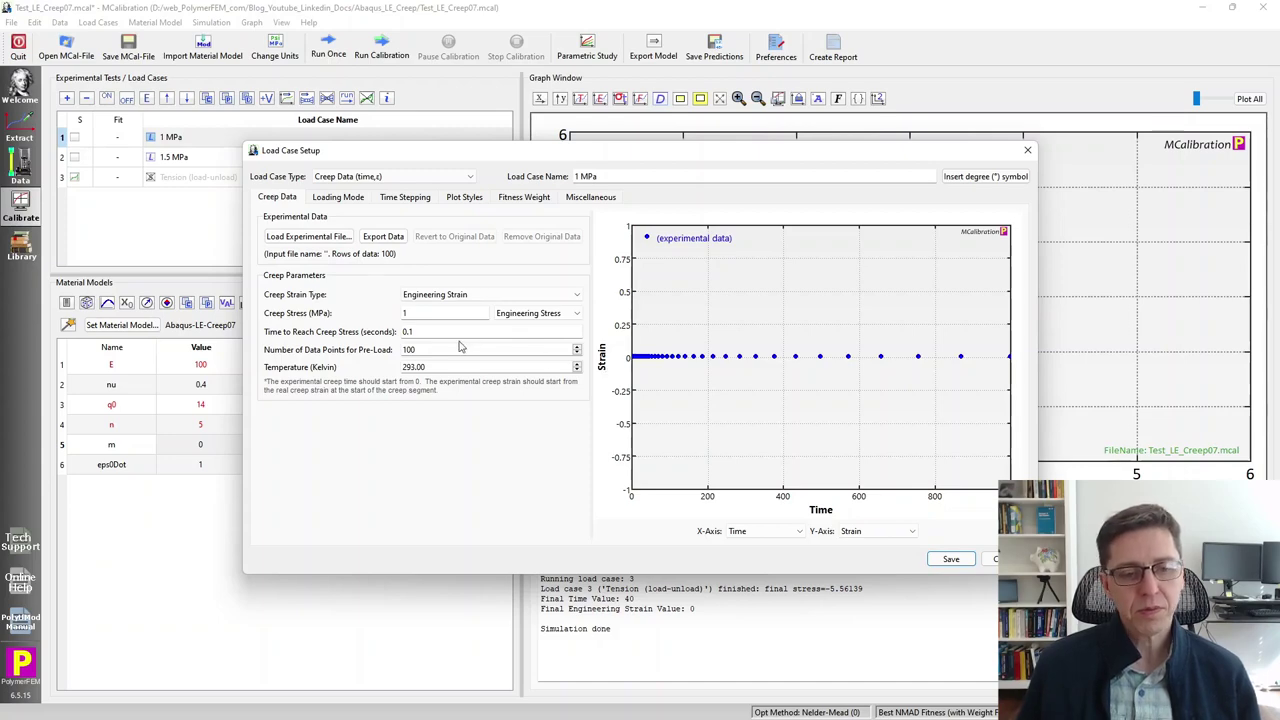
pyautogui.click(951, 559)
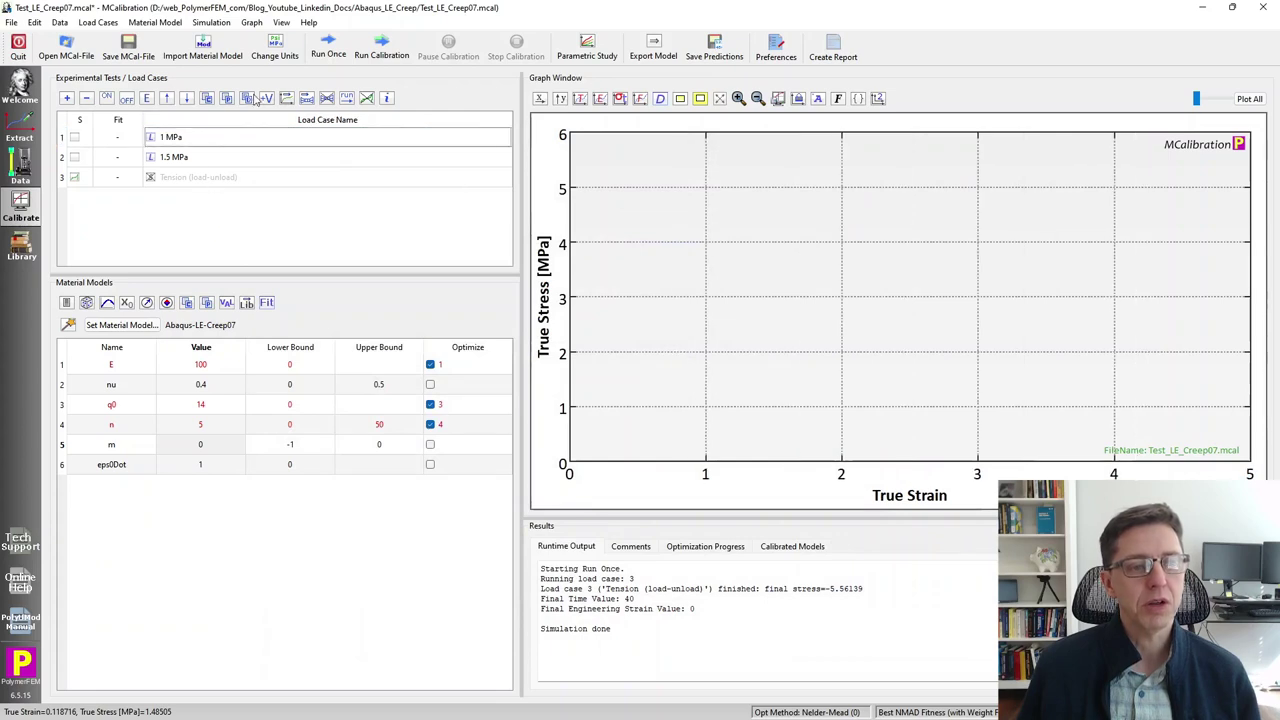
pyautogui.click(322, 52)
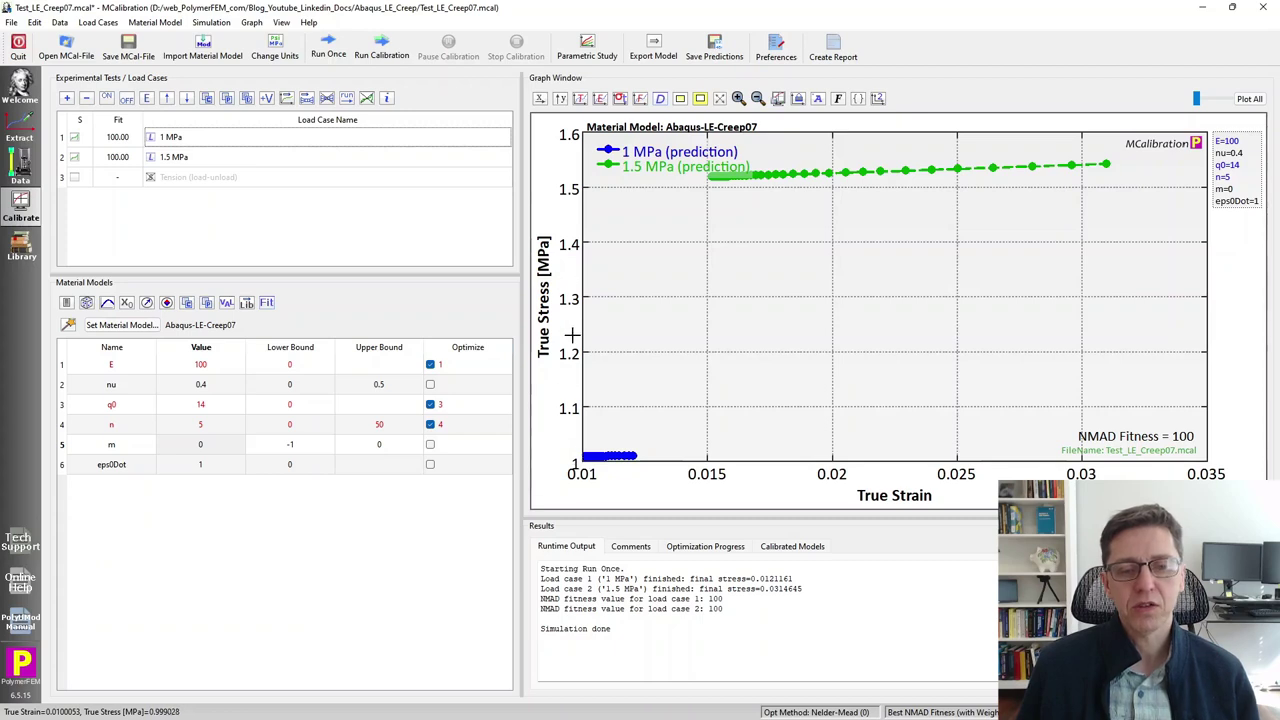
pyautogui.click(878, 99)
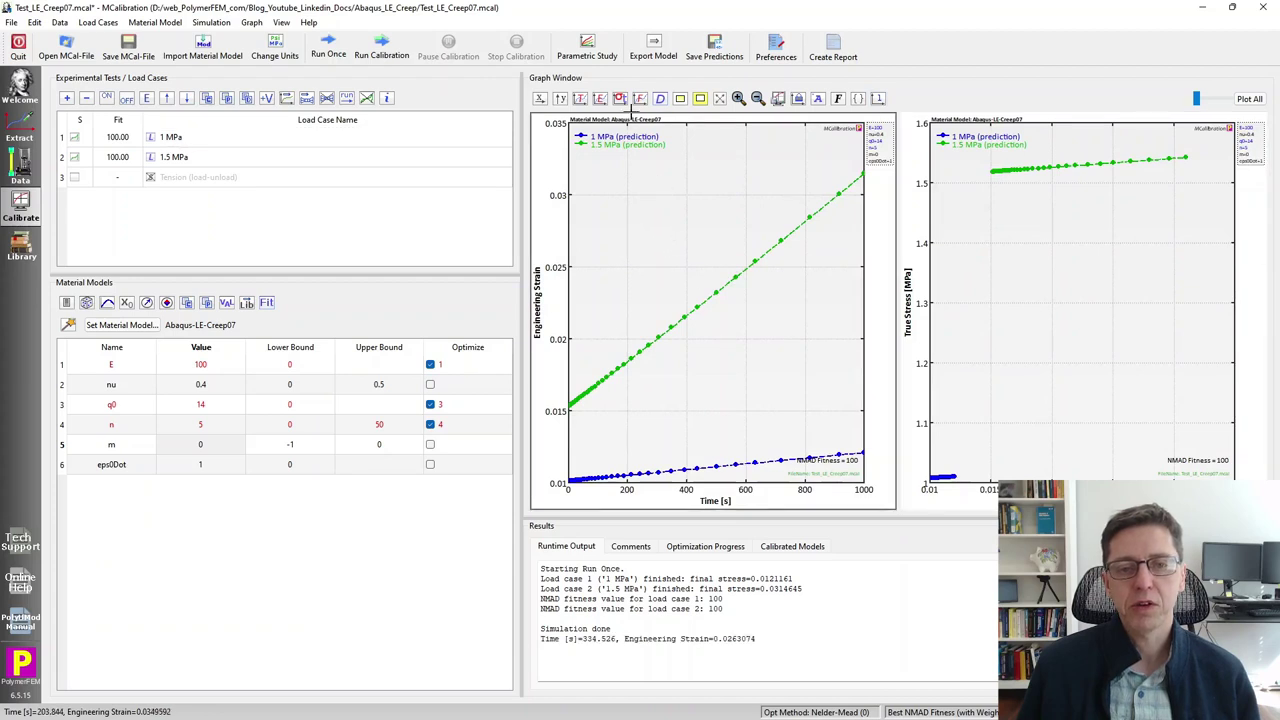
# - Set the second graph's Y-axis to Engineering Strain and its time axis to log scale
pyautogui.click(542, 99)
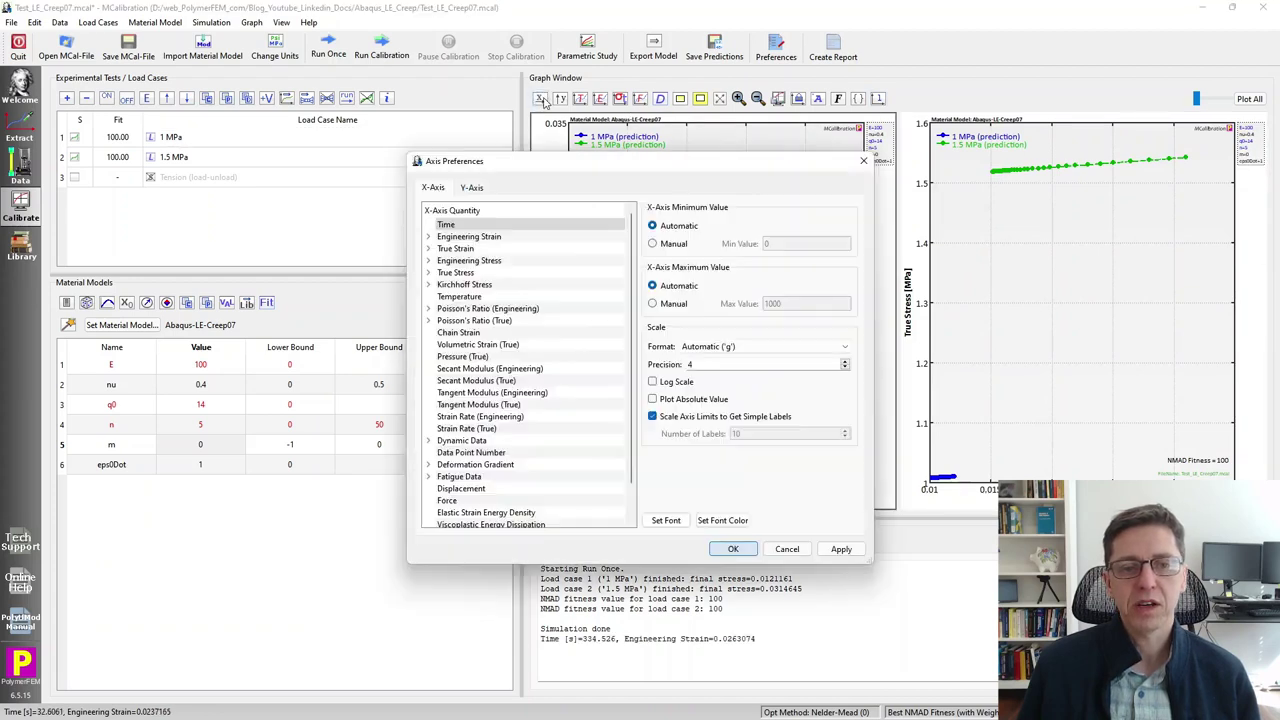
pyautogui.click(471, 188)
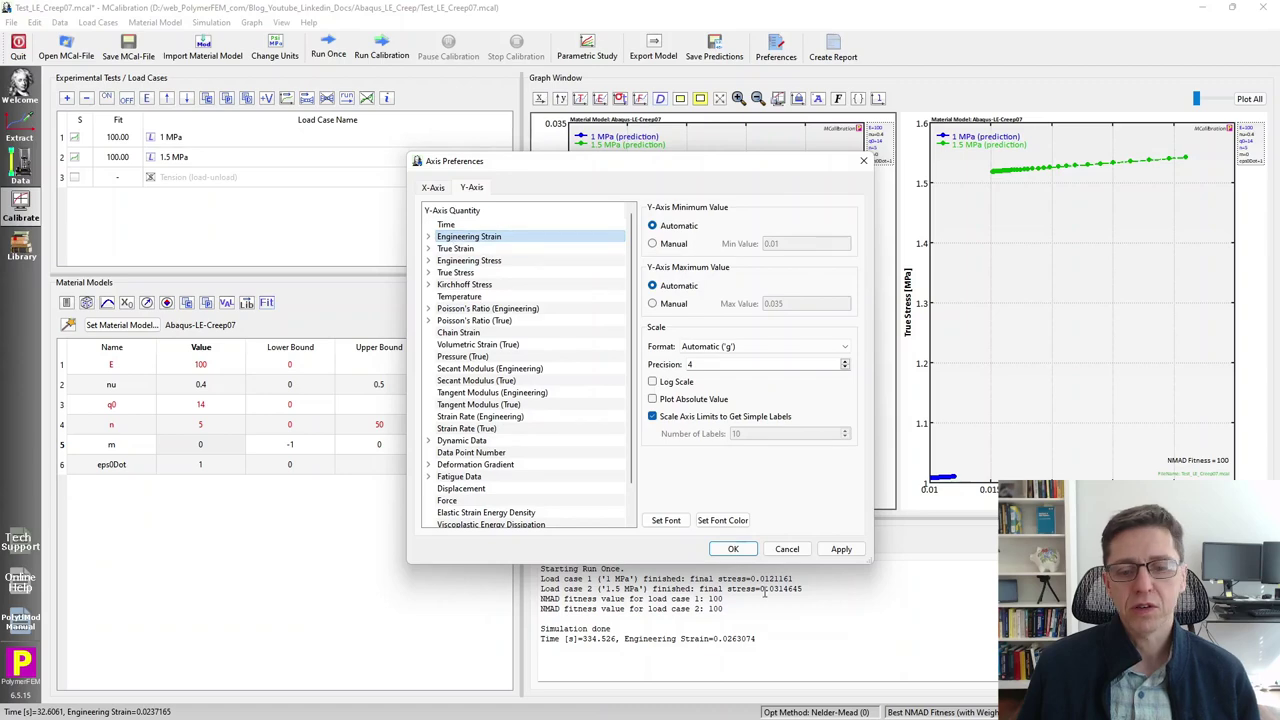
pyautogui.click(841, 549)
pyautogui.moveTo(650, 161); pyautogui.dragTo(277, 160)
pyautogui.click(1099, 313)
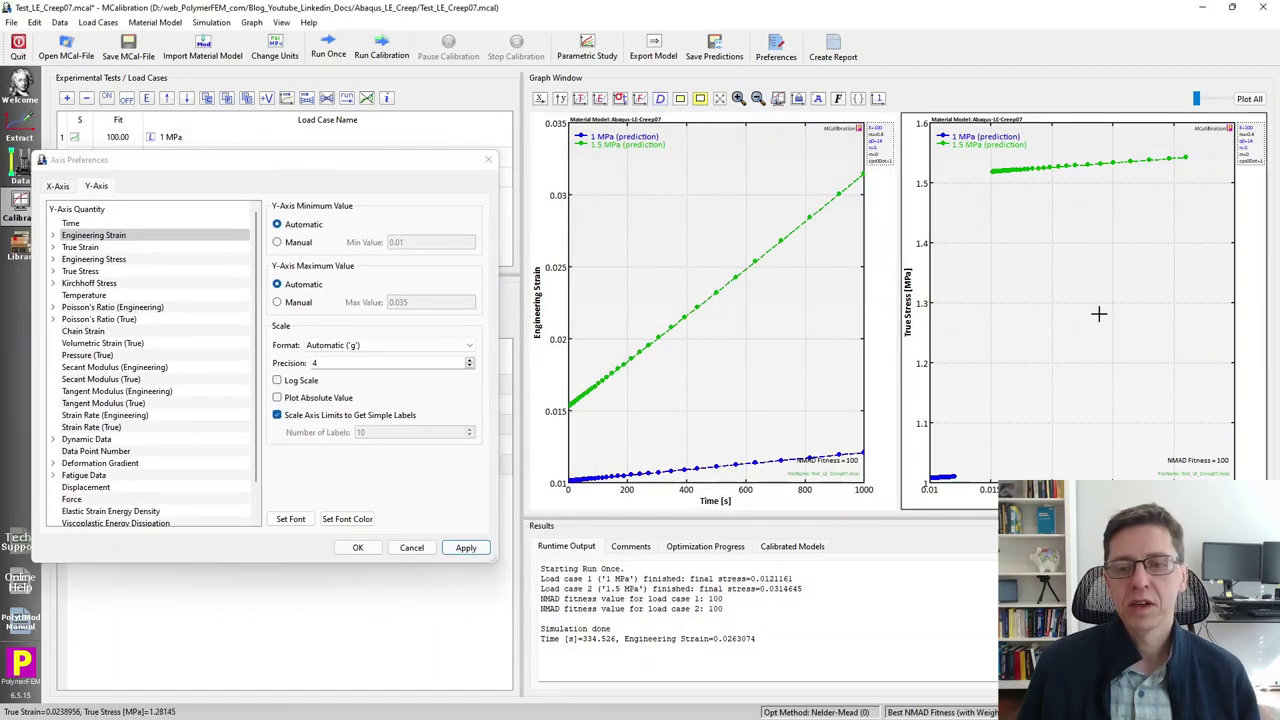
pyautogui.click(130, 223)
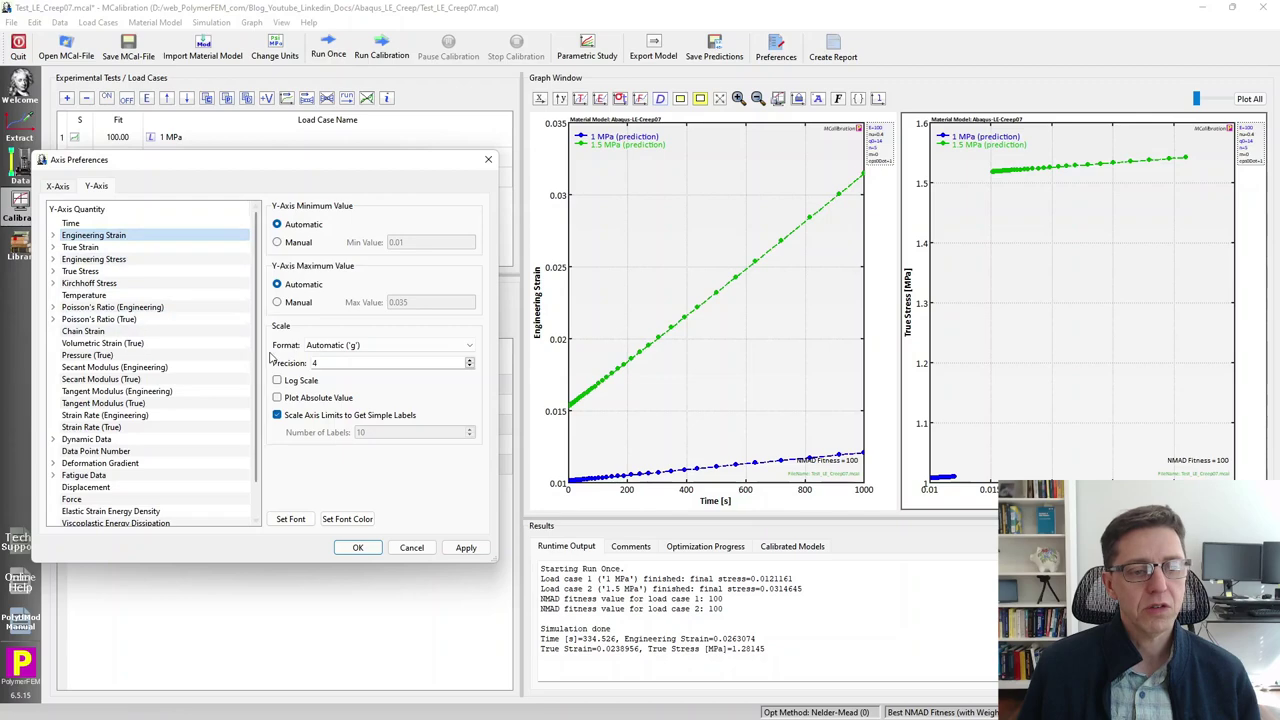
pyautogui.click(58, 188)
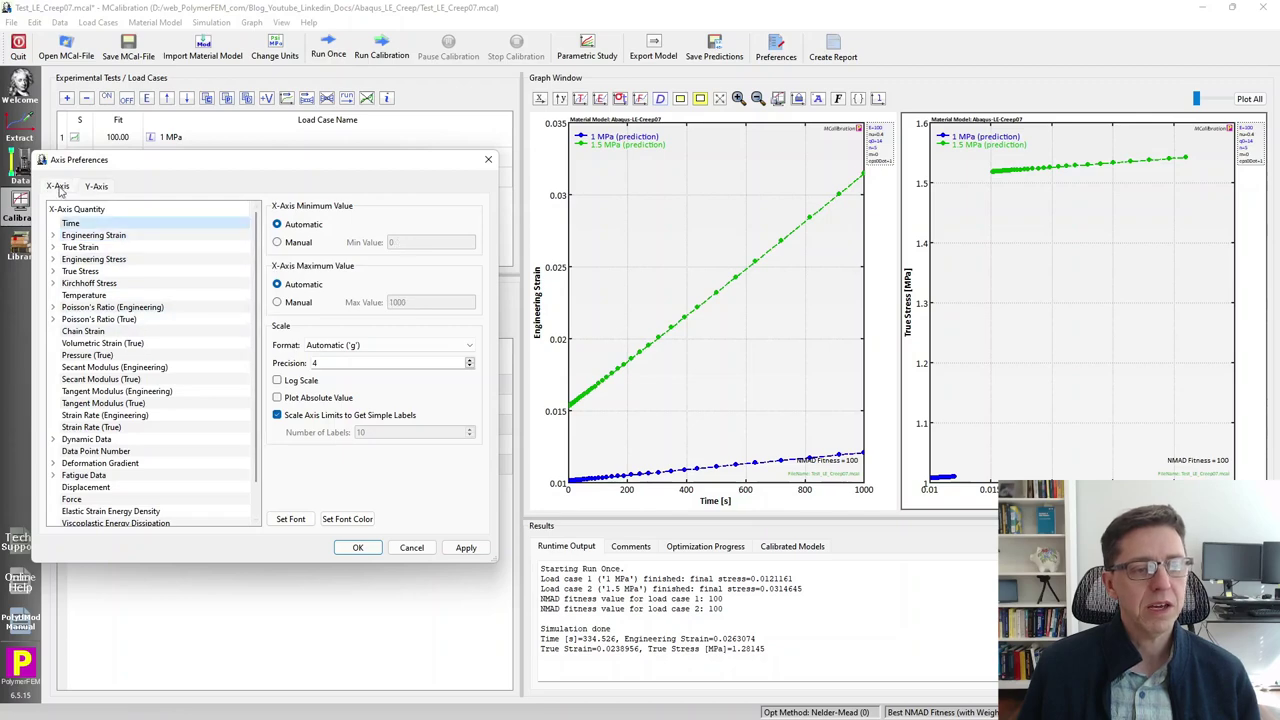
pyautogui.click(277, 380)
pyautogui.click(357, 549)
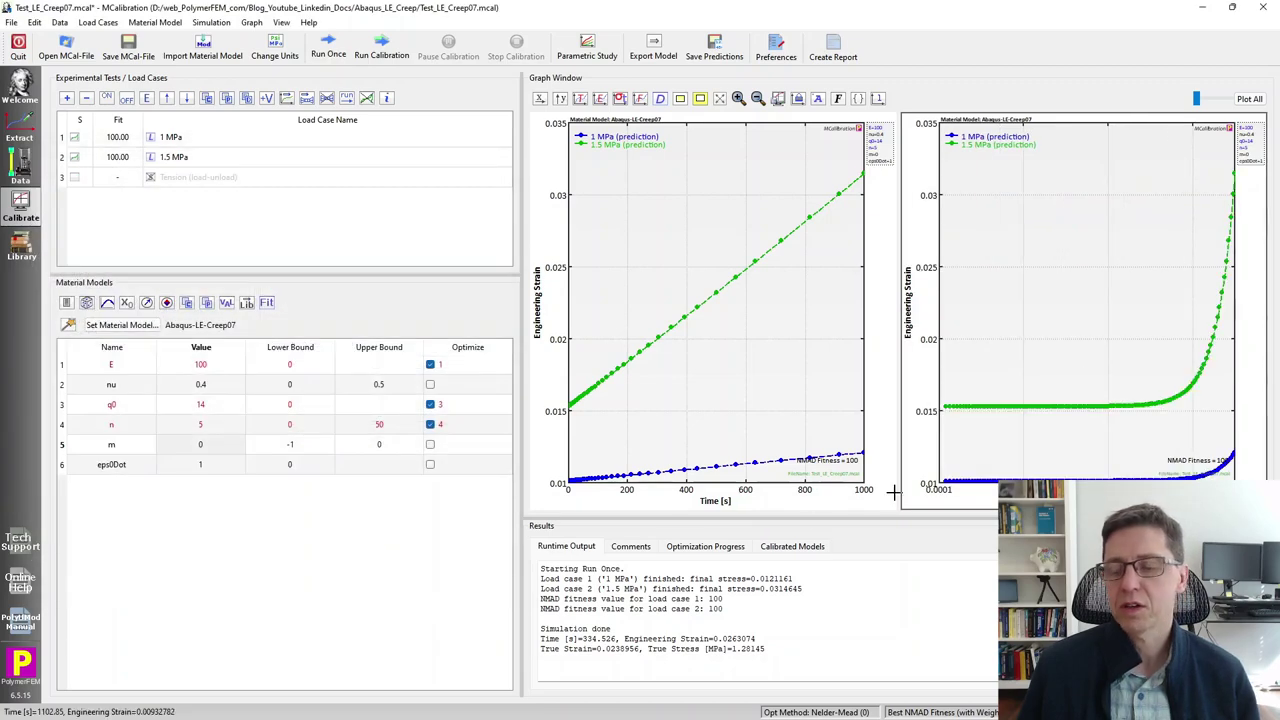
pyautogui.click(199, 453)
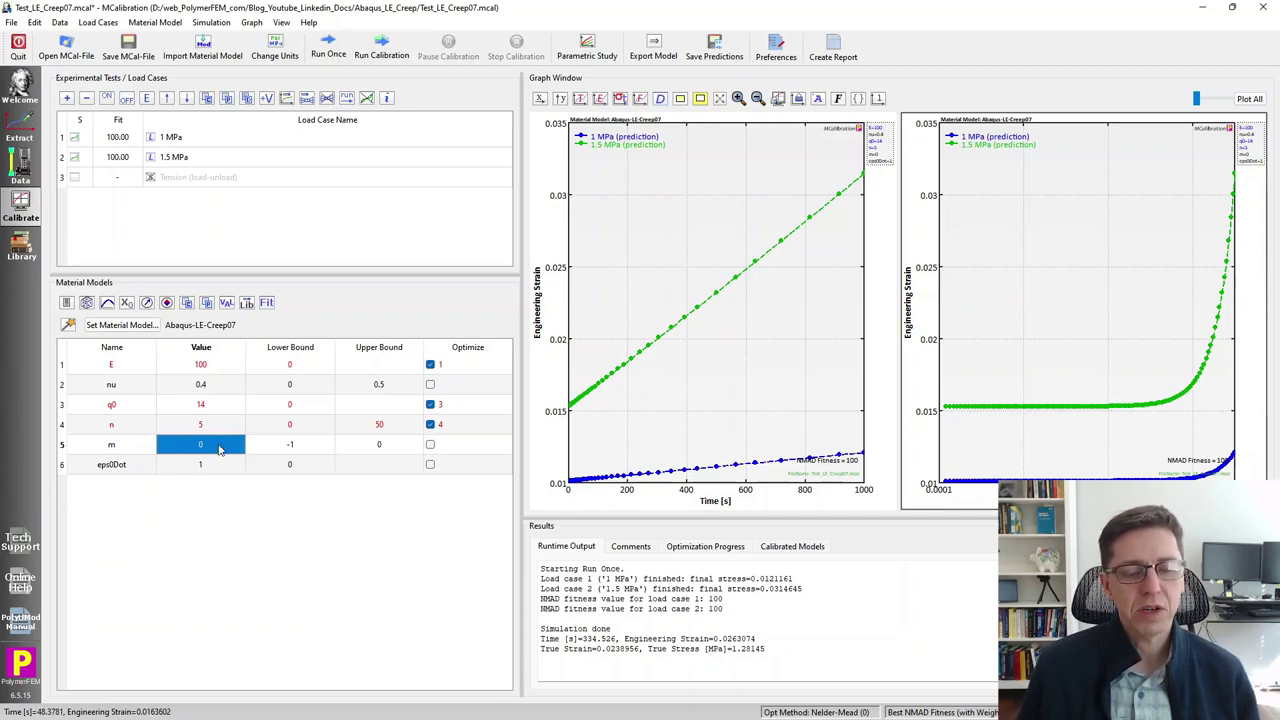
# - Run the creep prediction with m = -0.1, then again with m = -0.2
pyautogui.write('-0.')
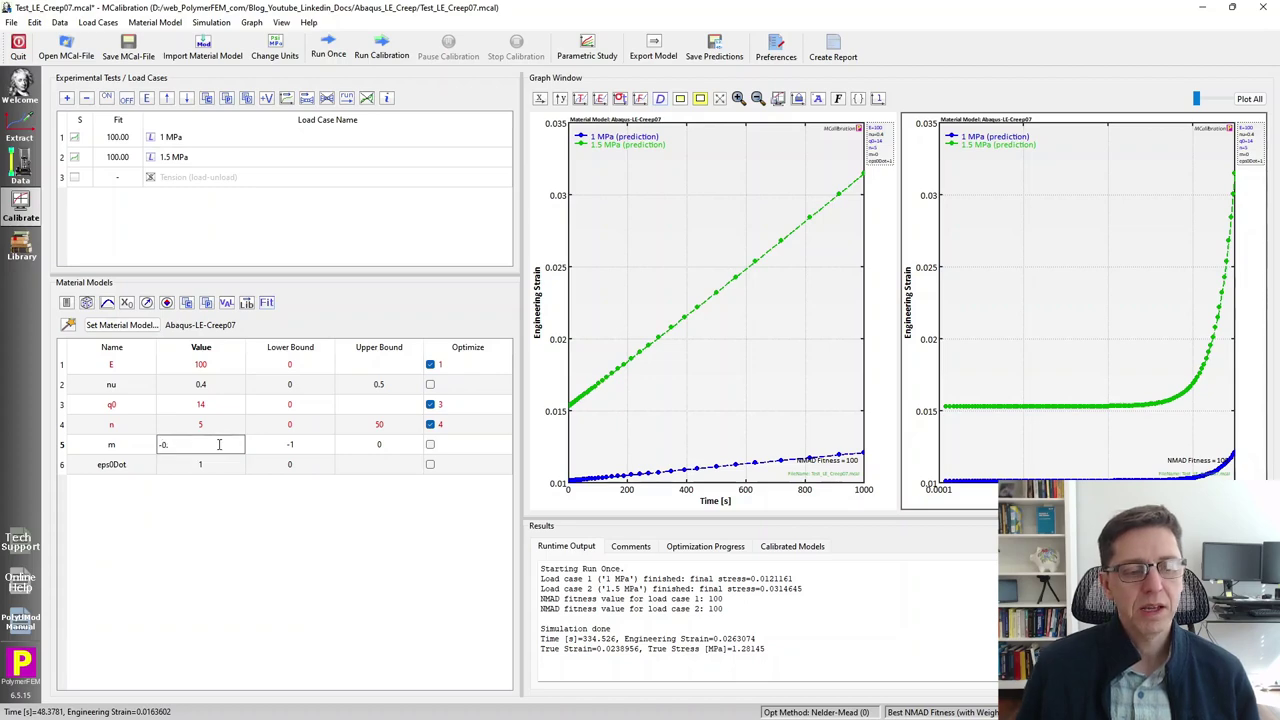
pyautogui.write('1')
pyautogui.press('Return')
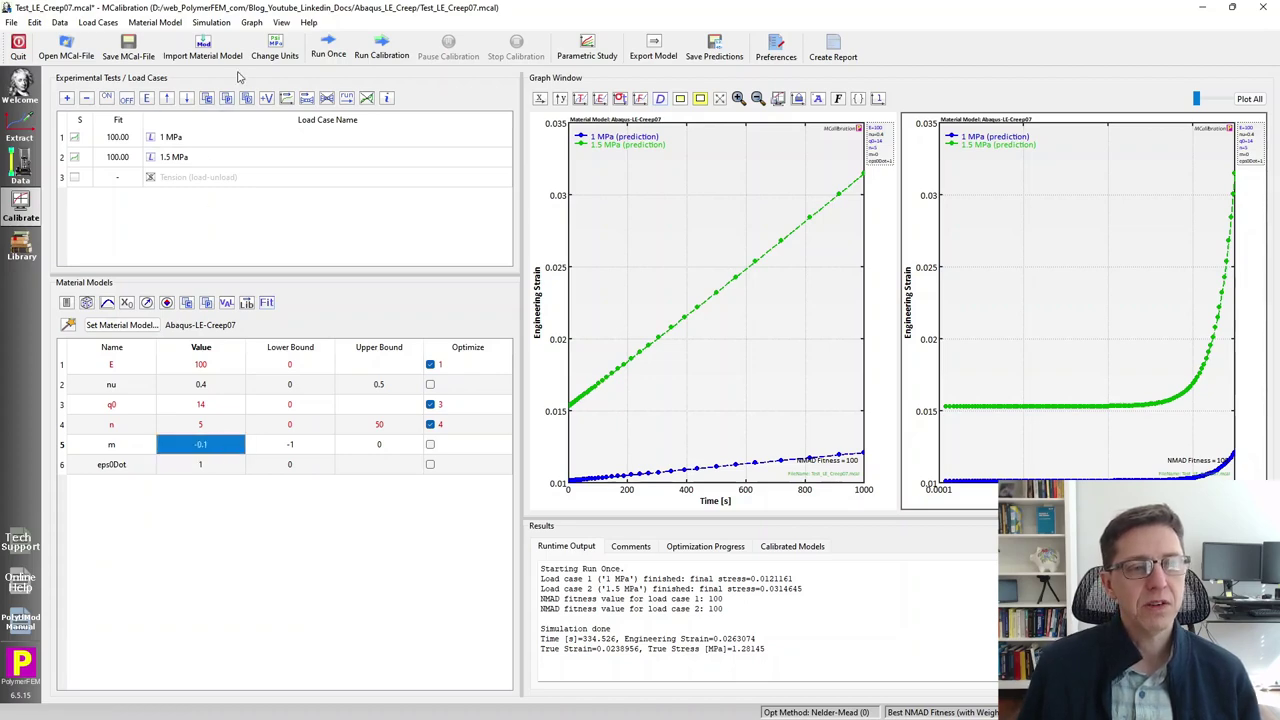
pyautogui.click(327, 55)
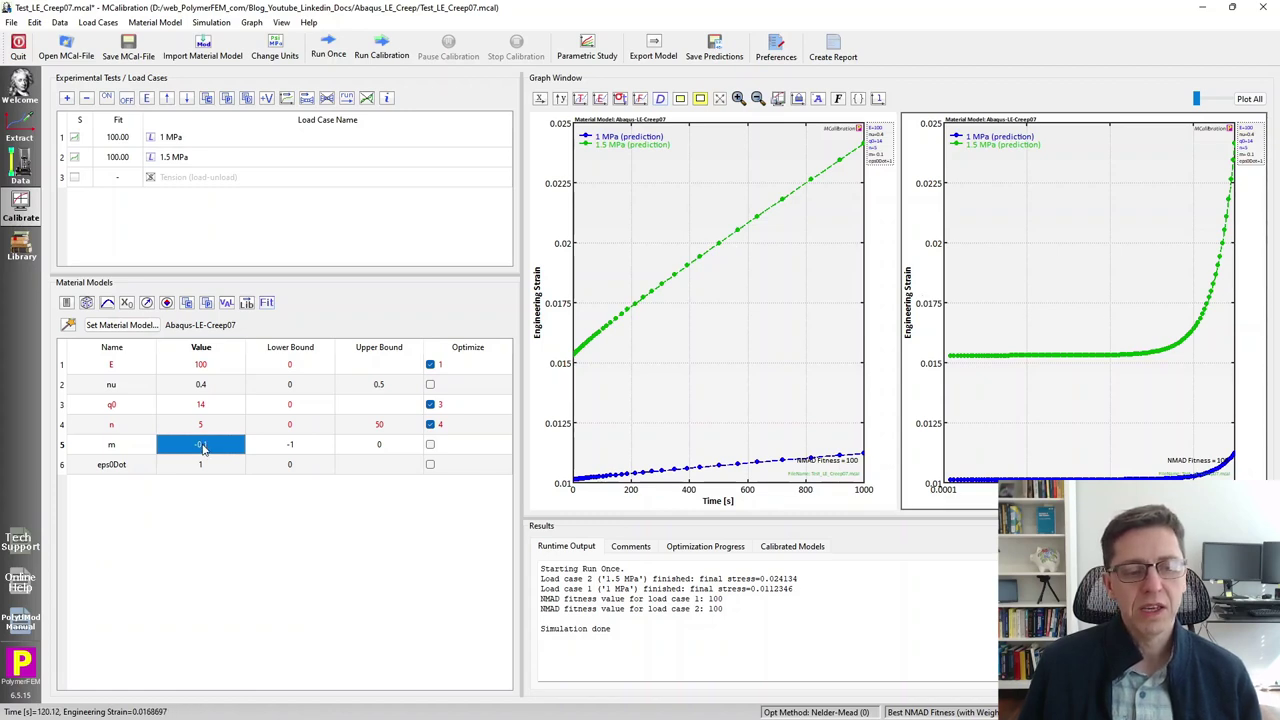
pyautogui.write('-0.2')
pyautogui.press('Return')
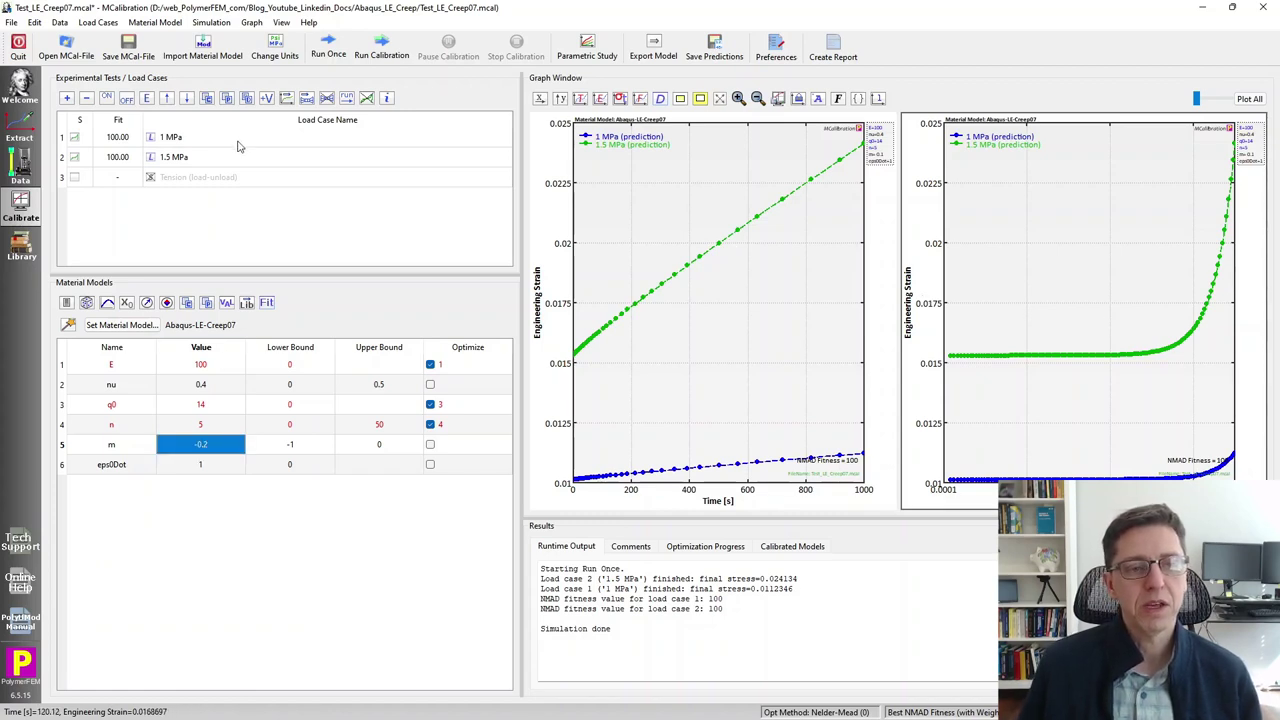
pyautogui.click(328, 48)
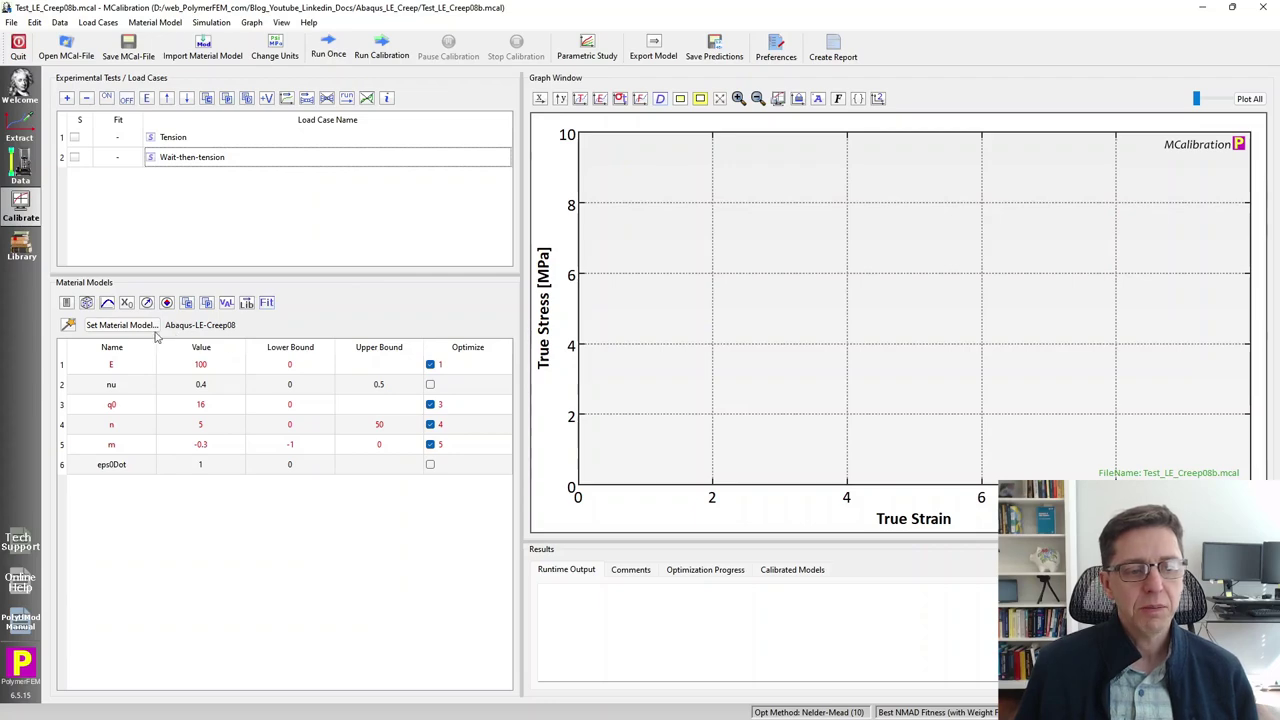
pyautogui.click(121, 325)
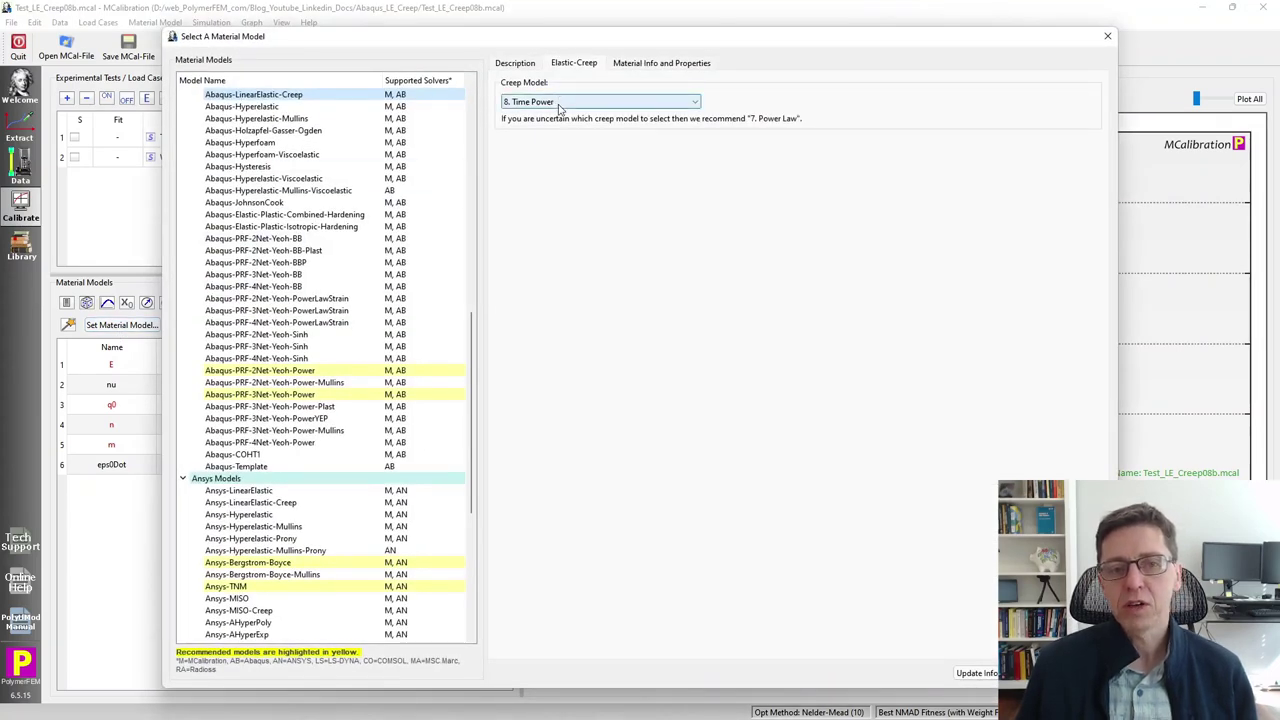
pyautogui.press('Escape')
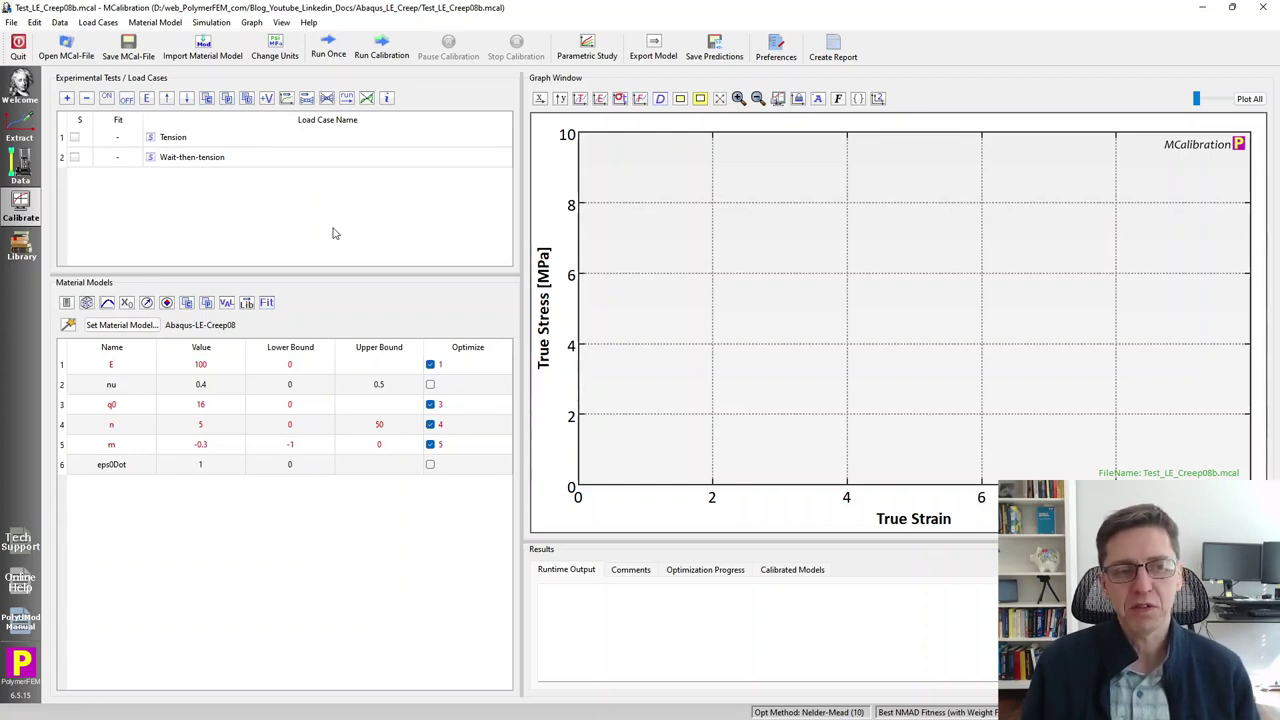
# - Run a single Tension prediction and review the E, q0, n and m values
pyautogui.click(240, 141)
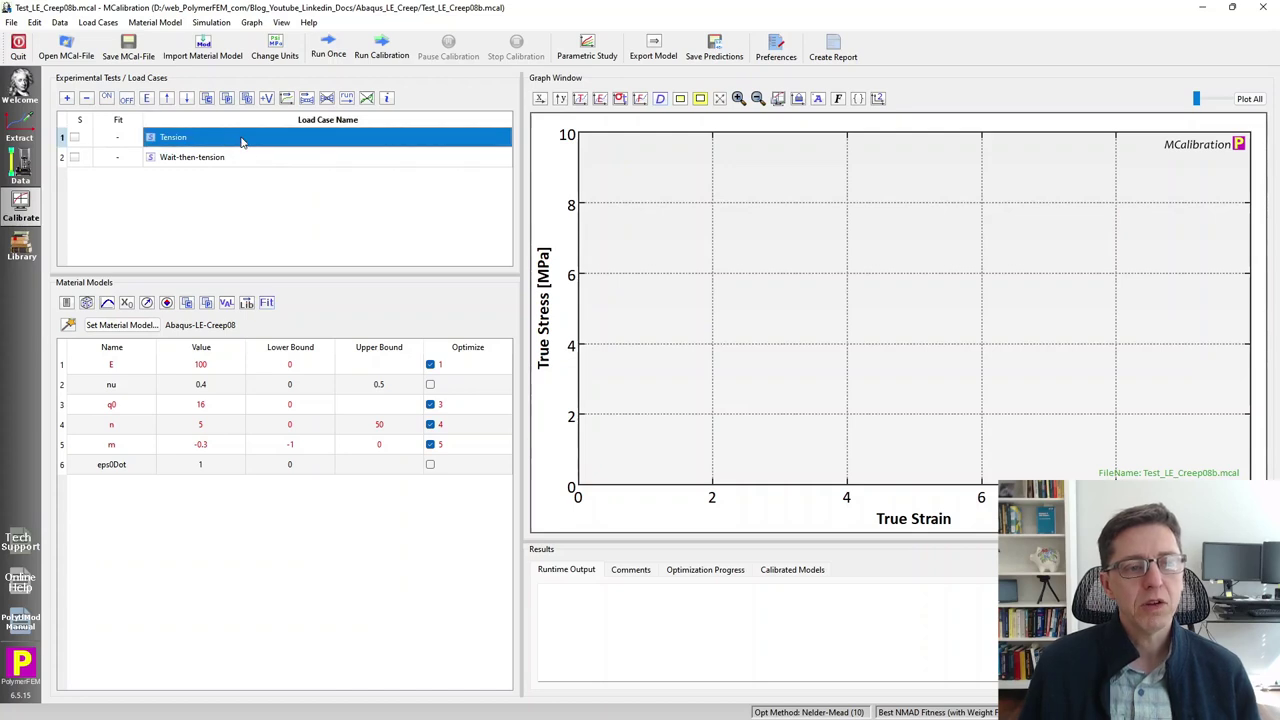
pyautogui.click(346, 99)
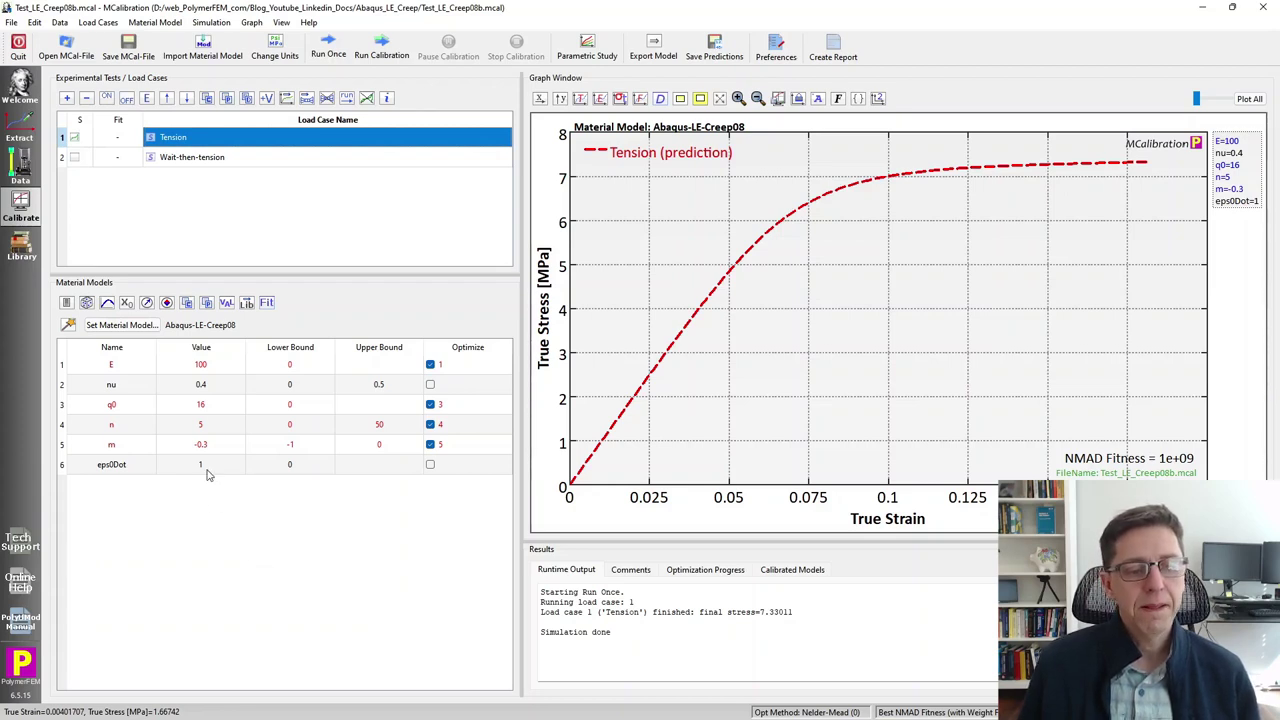
pyautogui.click(209, 370)
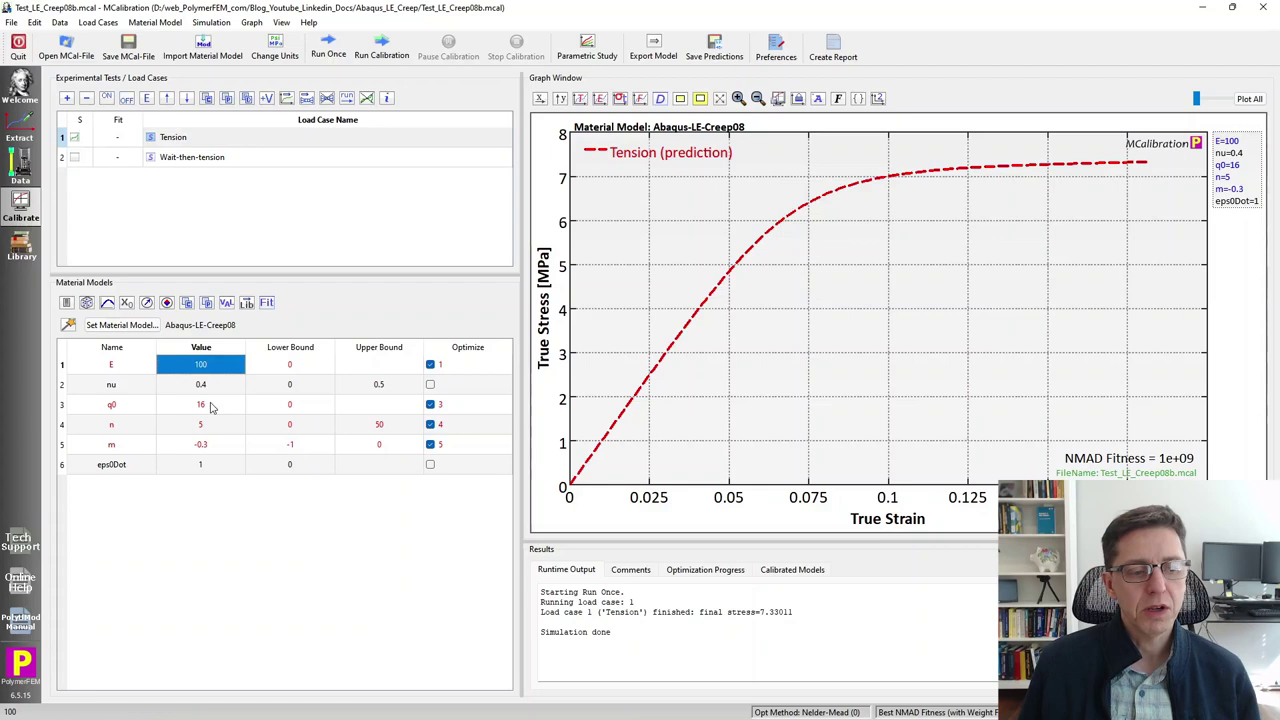
pyautogui.click(211, 406)
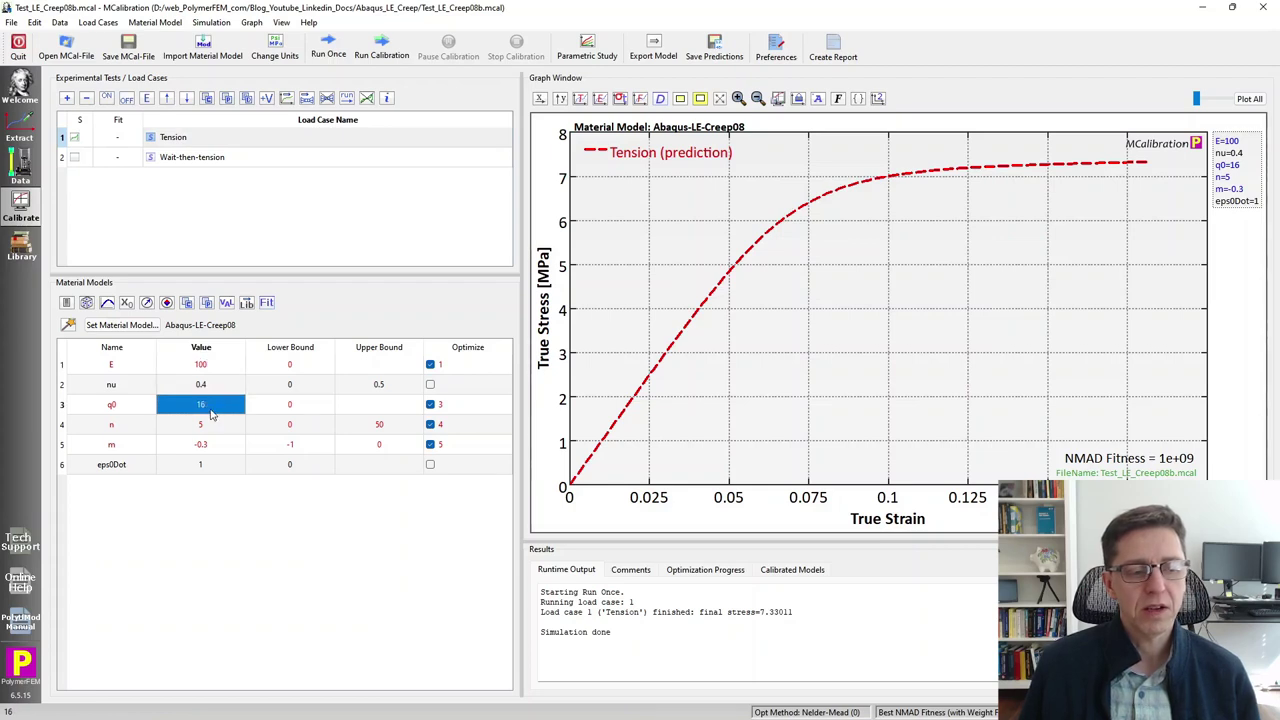
pyautogui.click(210, 431)
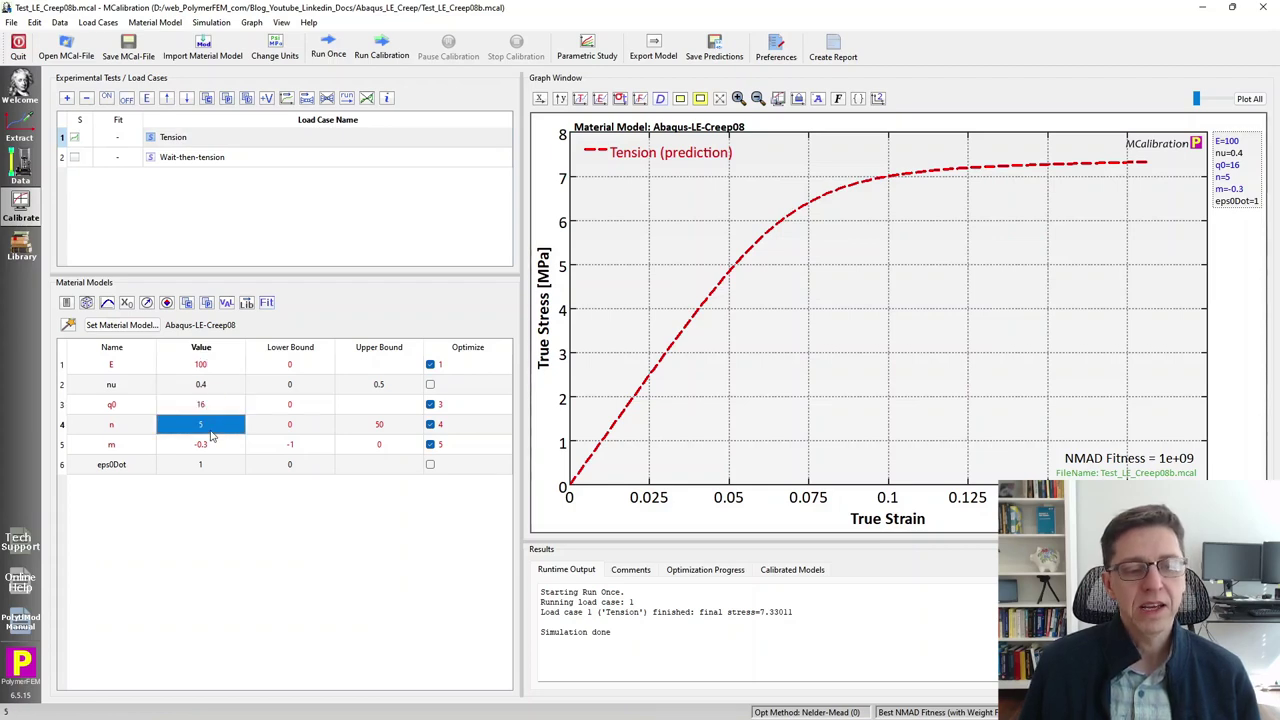
pyautogui.click(217, 450)
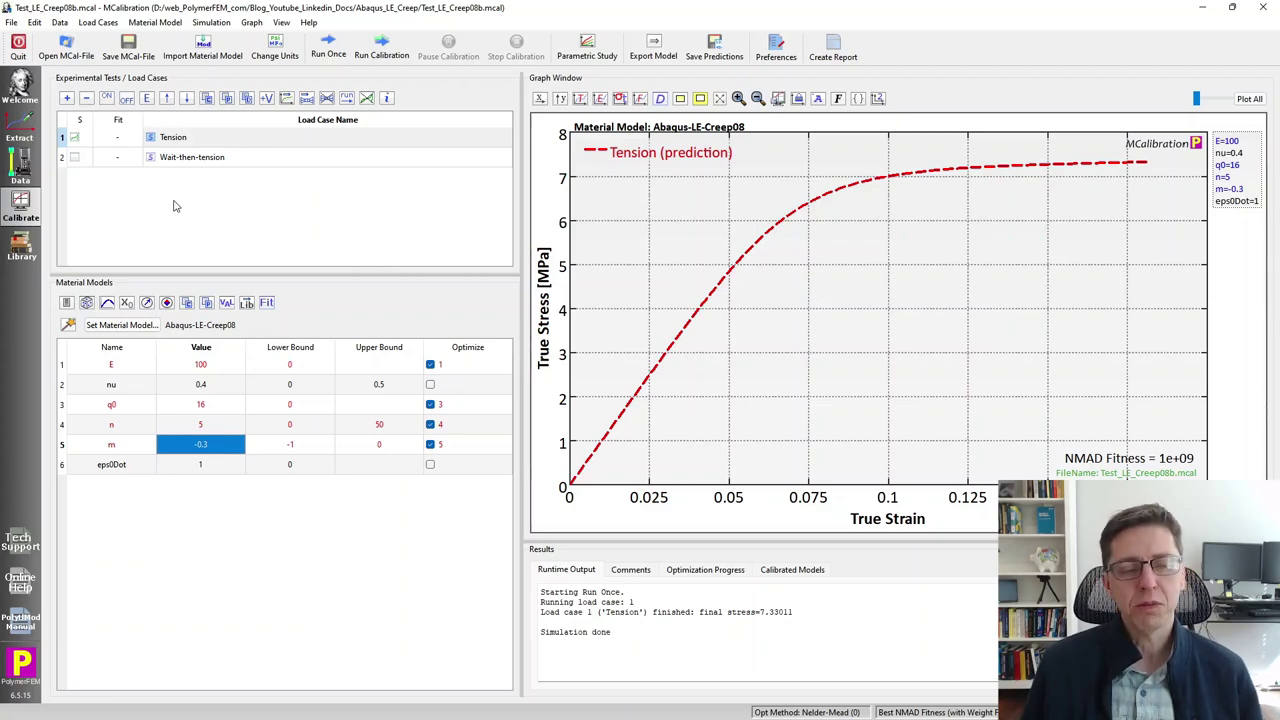
# - Review Wait-then-tension's hold and stretch segments, then predict it alongside the Tension case
pyautogui.click(195, 160)
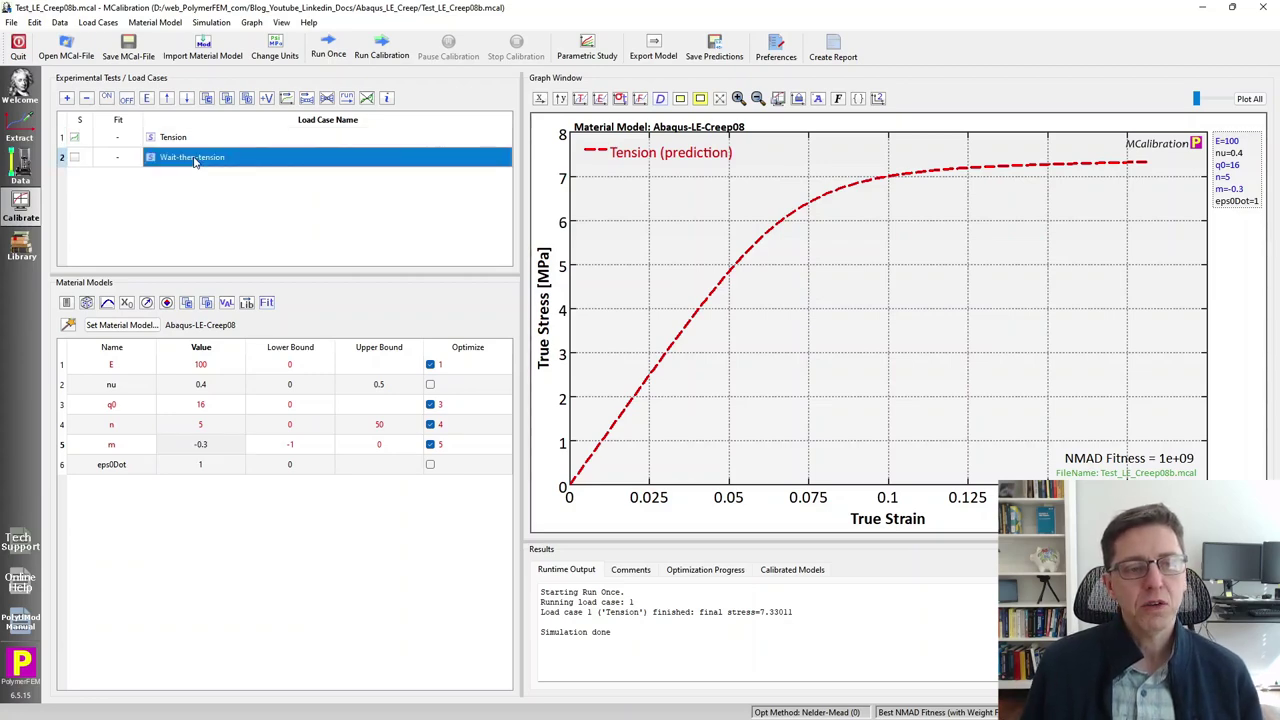
pyautogui.doubleClick(195, 162)
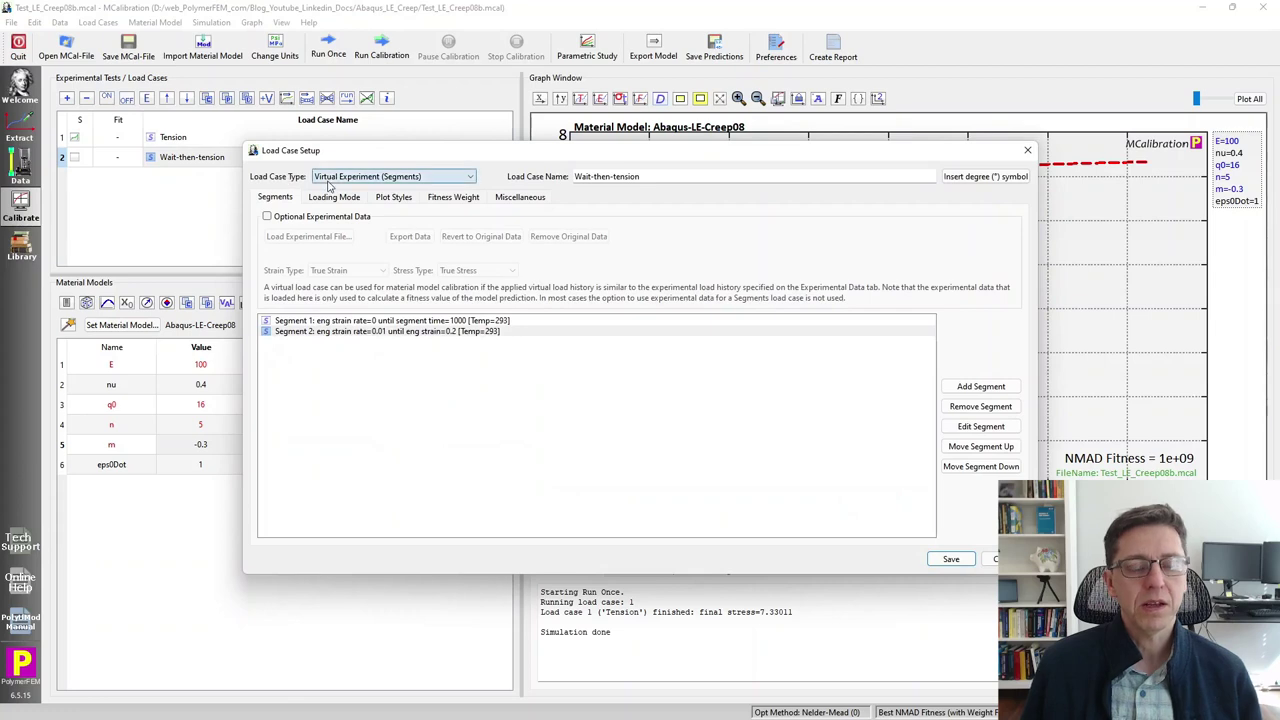
pyautogui.click(372, 322)
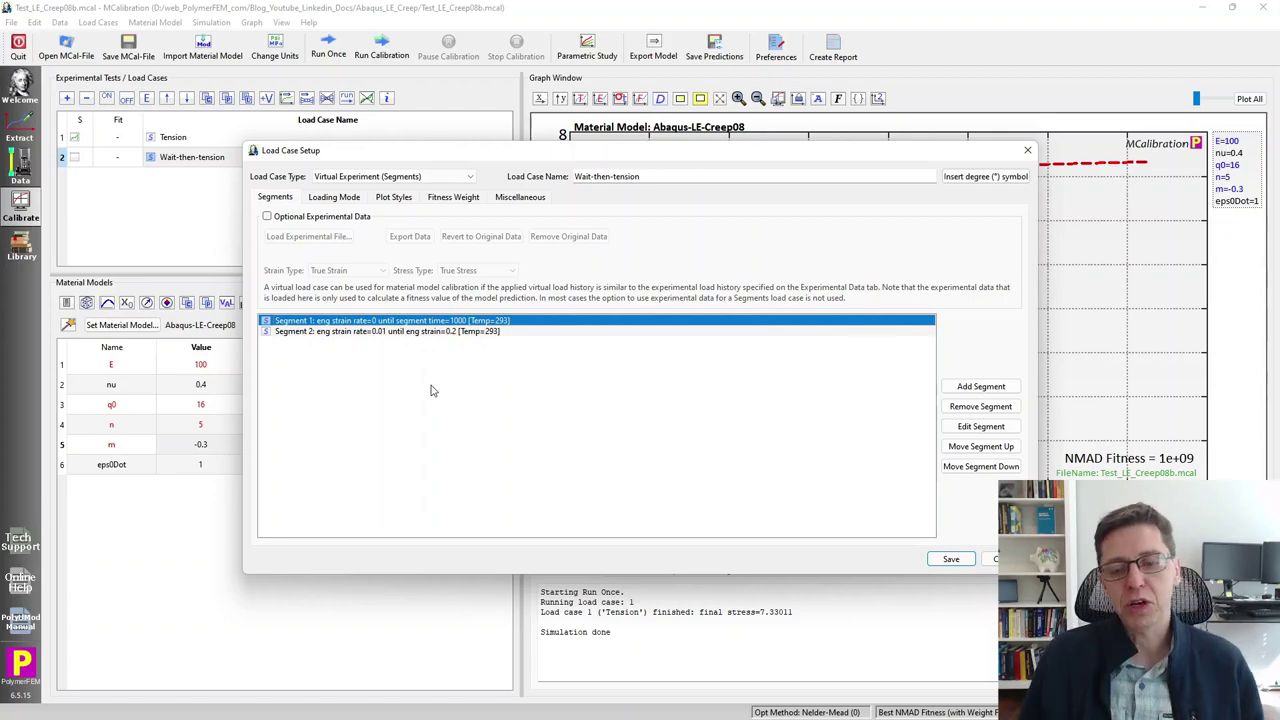
pyautogui.click(993, 559)
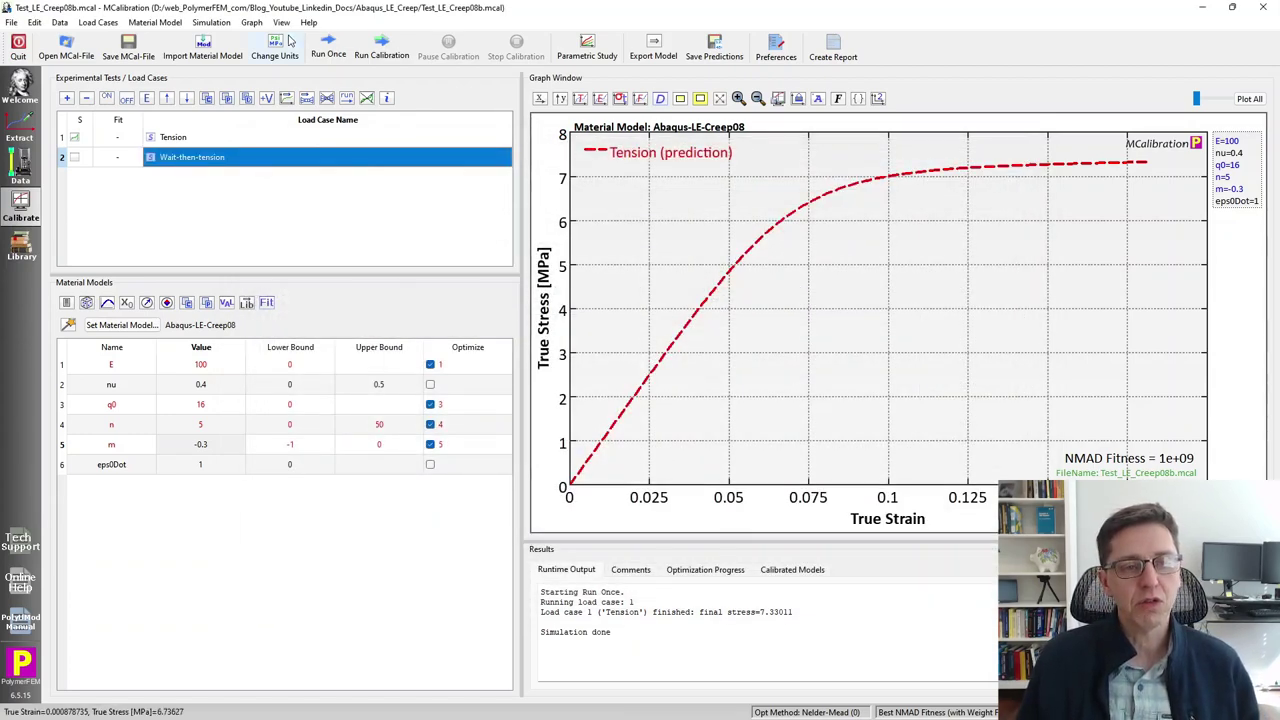
pyautogui.click(328, 48)
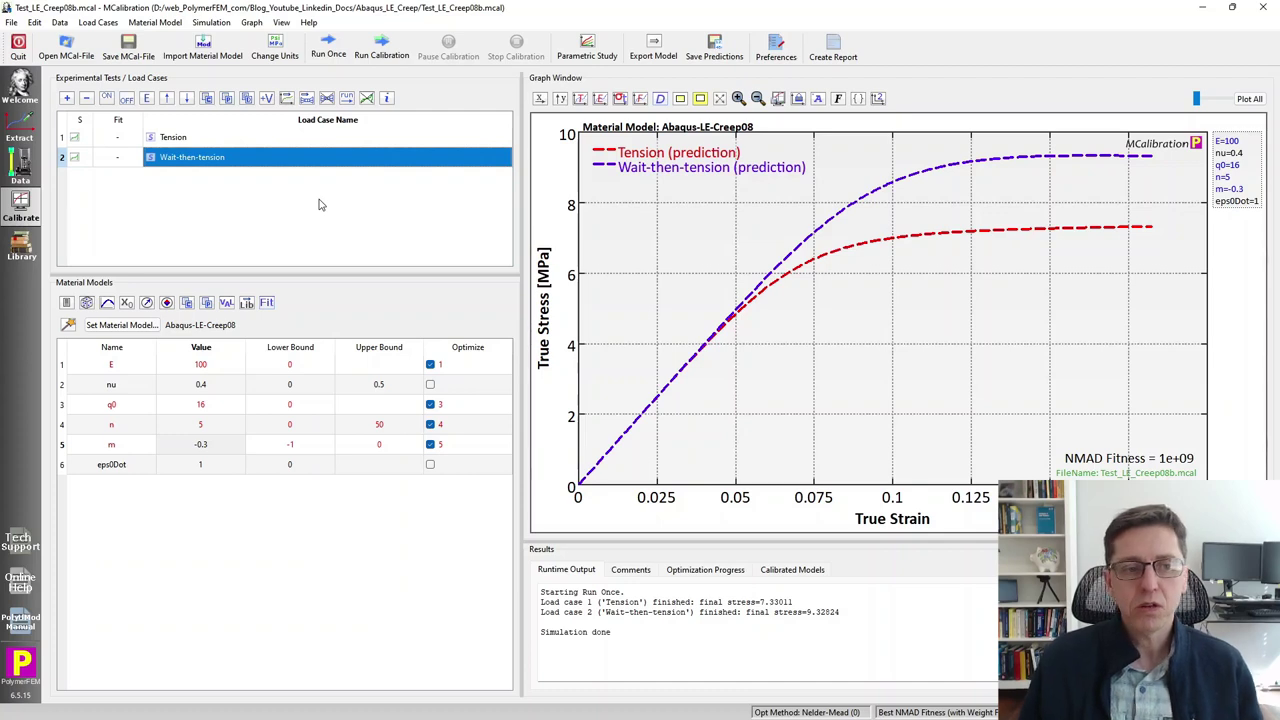
# - Deselect the load cases in the load case list
pyautogui.click(319, 204)
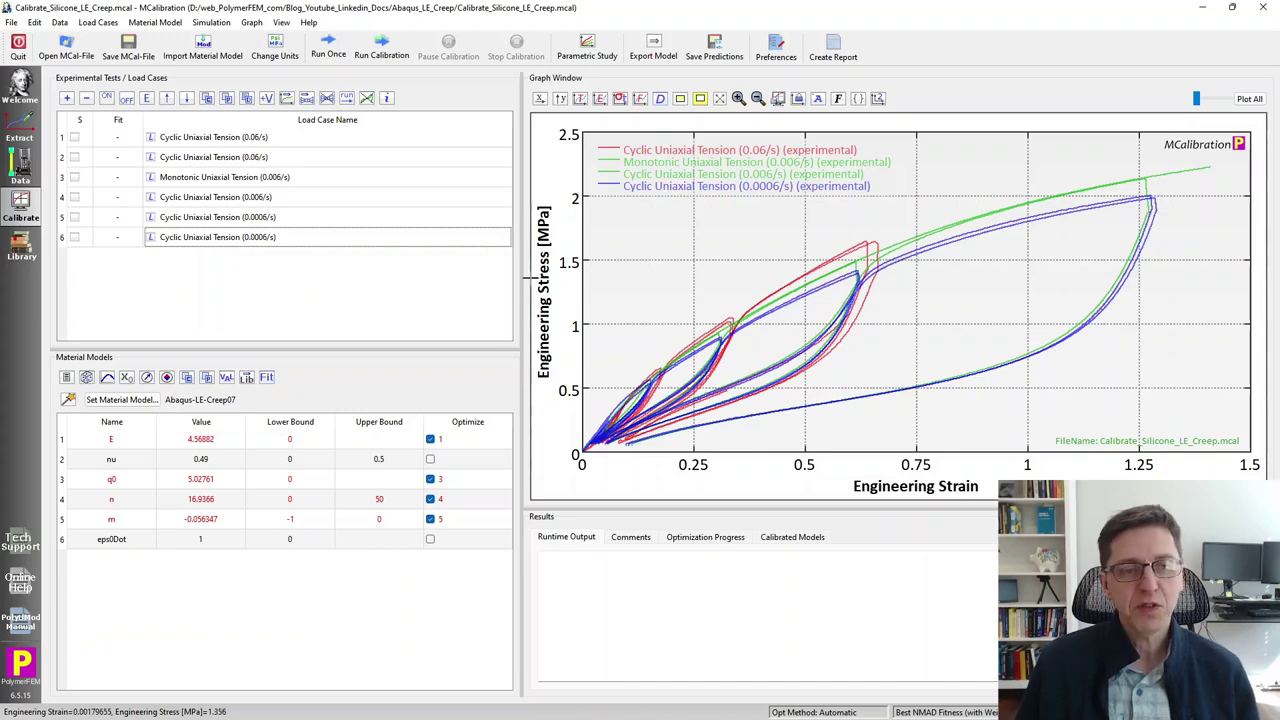
# - Run the silicone model once, then view load cases one by one, including monotonic tension
pyautogui.click(329, 48)
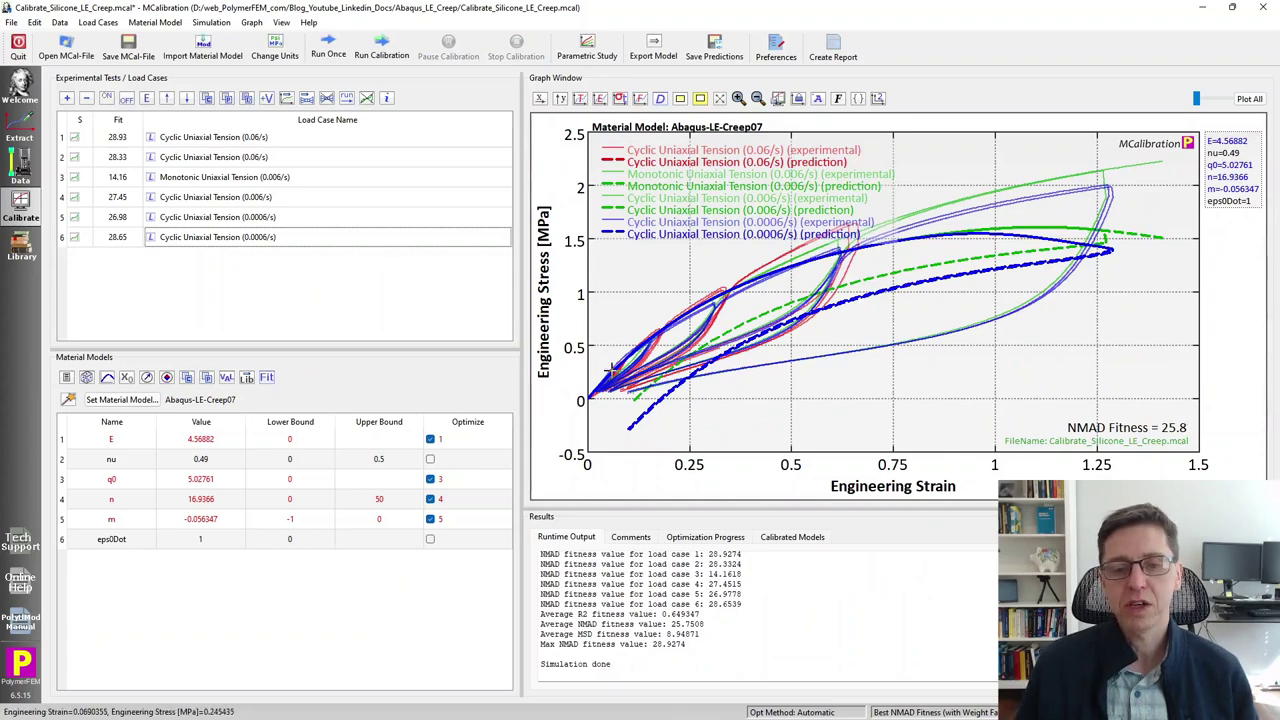
pyautogui.click(1204, 99)
pyautogui.click(1210, 100)
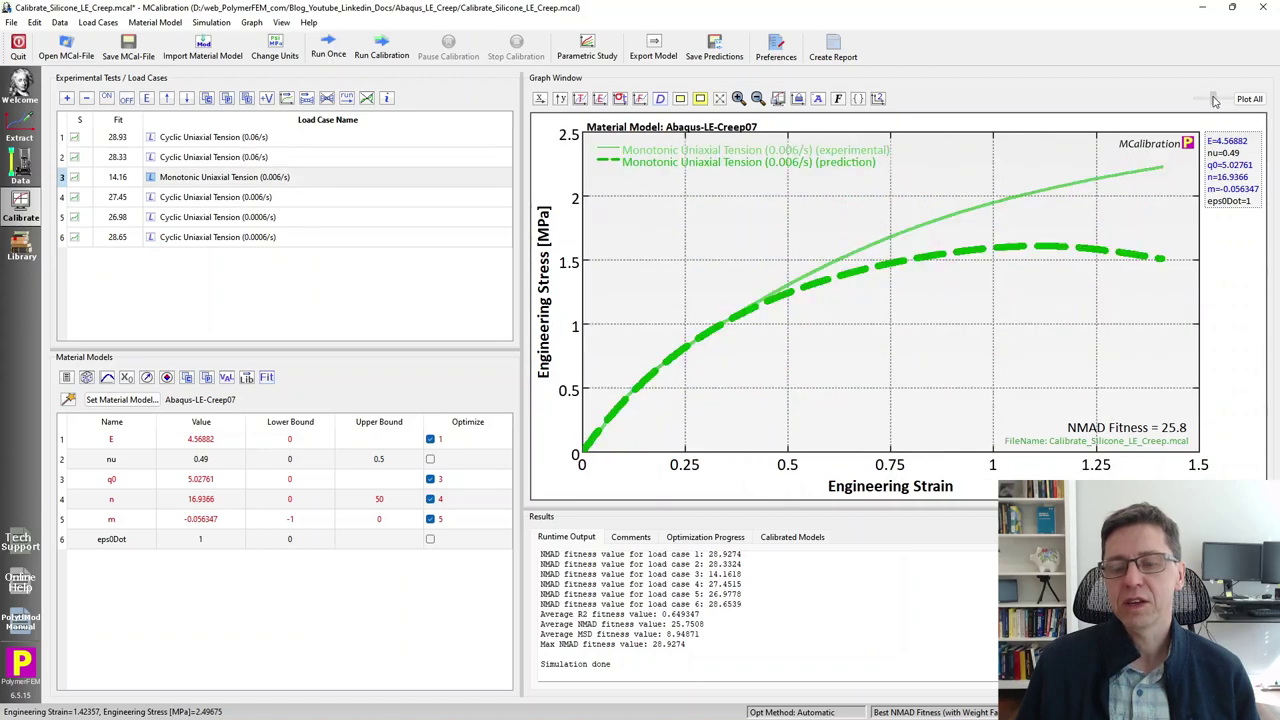
pyautogui.click(1218, 100)
pyautogui.click(1222, 100)
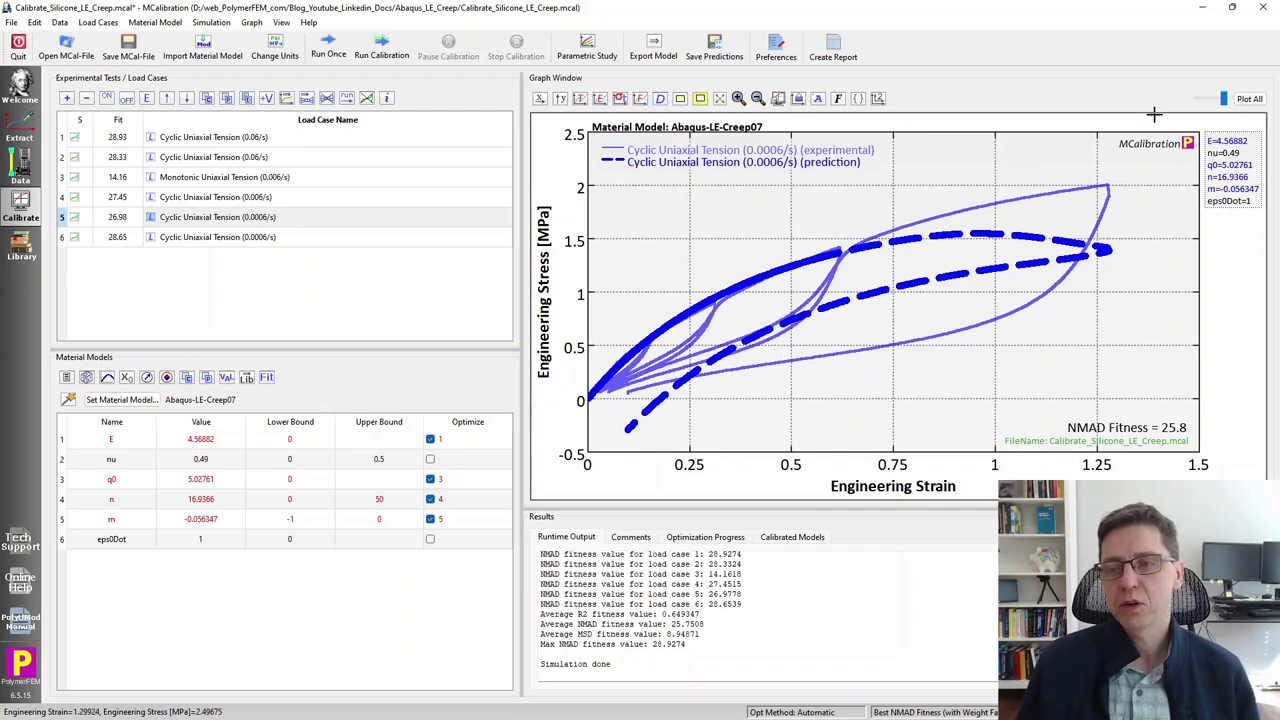
# - Show all six load cases again, briefly highlighting the Cyclic Uniaxial Tension (0.0006/s) curves
pyautogui.moveTo(1224, 98); pyautogui.dragTo(1196, 98)
pyautogui.click(265, 304)
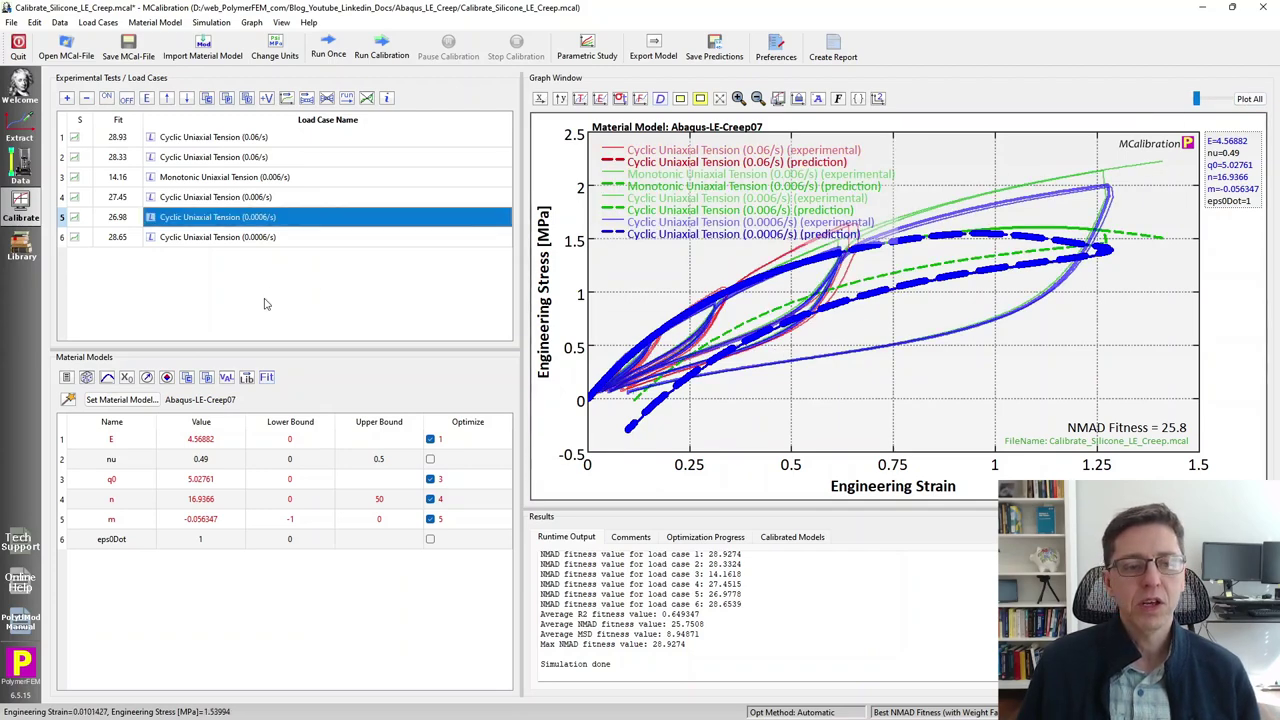
pyautogui.click(265, 304)
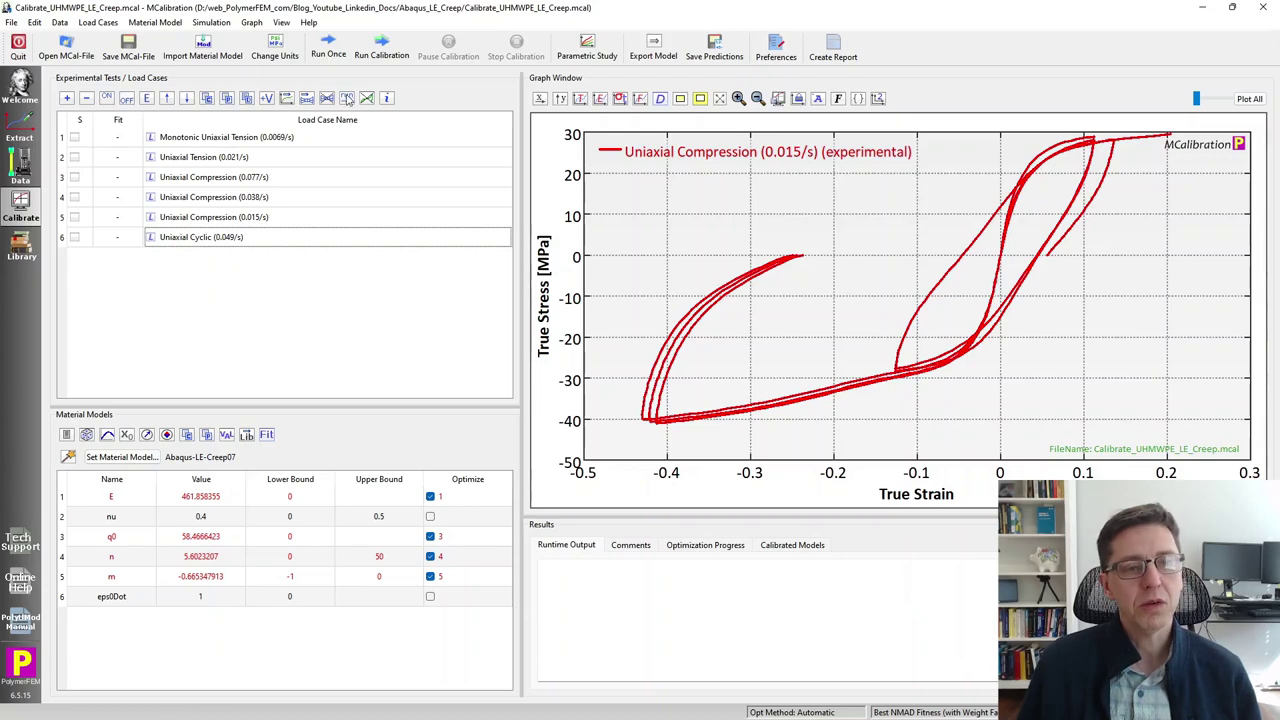
# - Run the creep model once on the six UHMWPE tests and read a strain–stress point off the graph
pyautogui.click(328, 48)
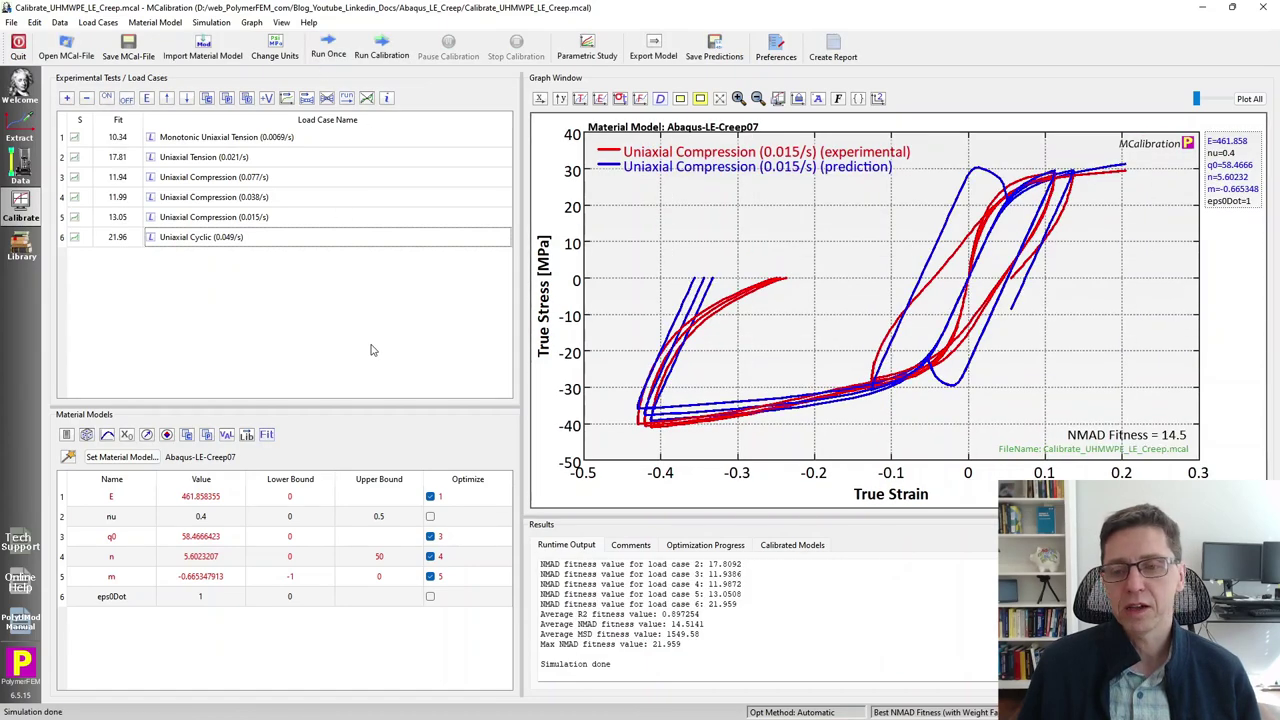
pyautogui.click(1150, 432)
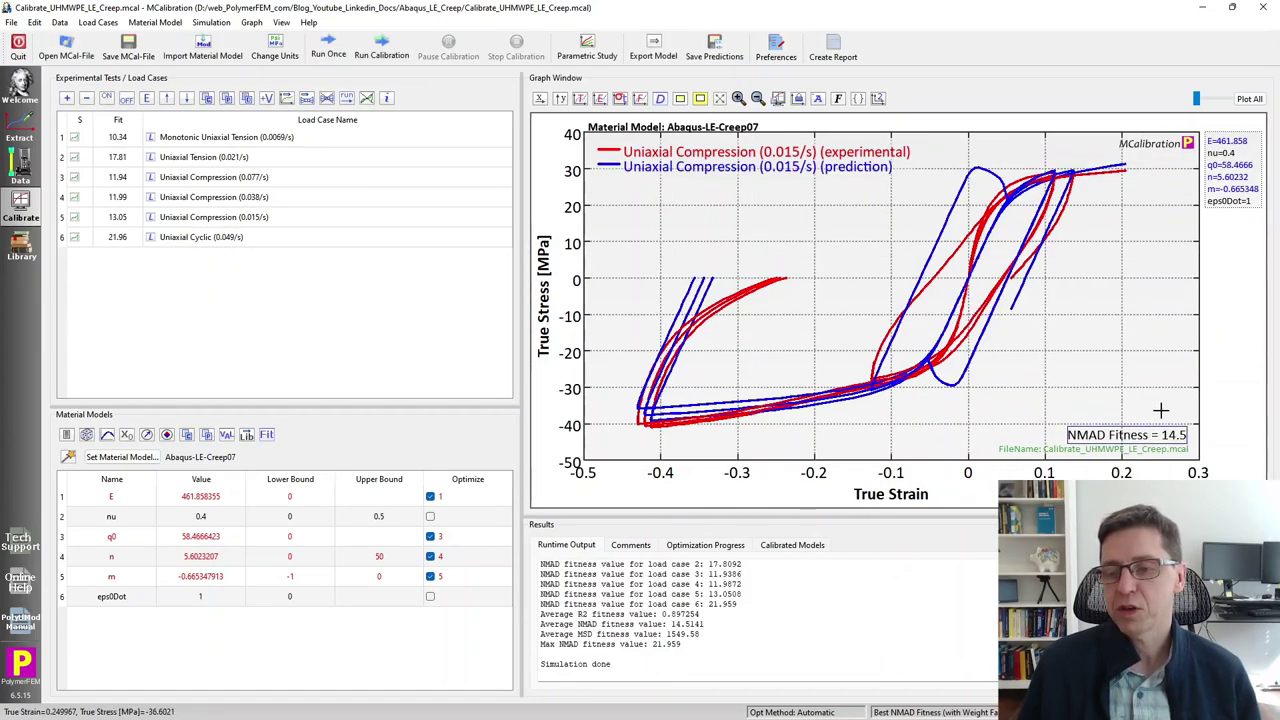
pyautogui.click(1163, 406)
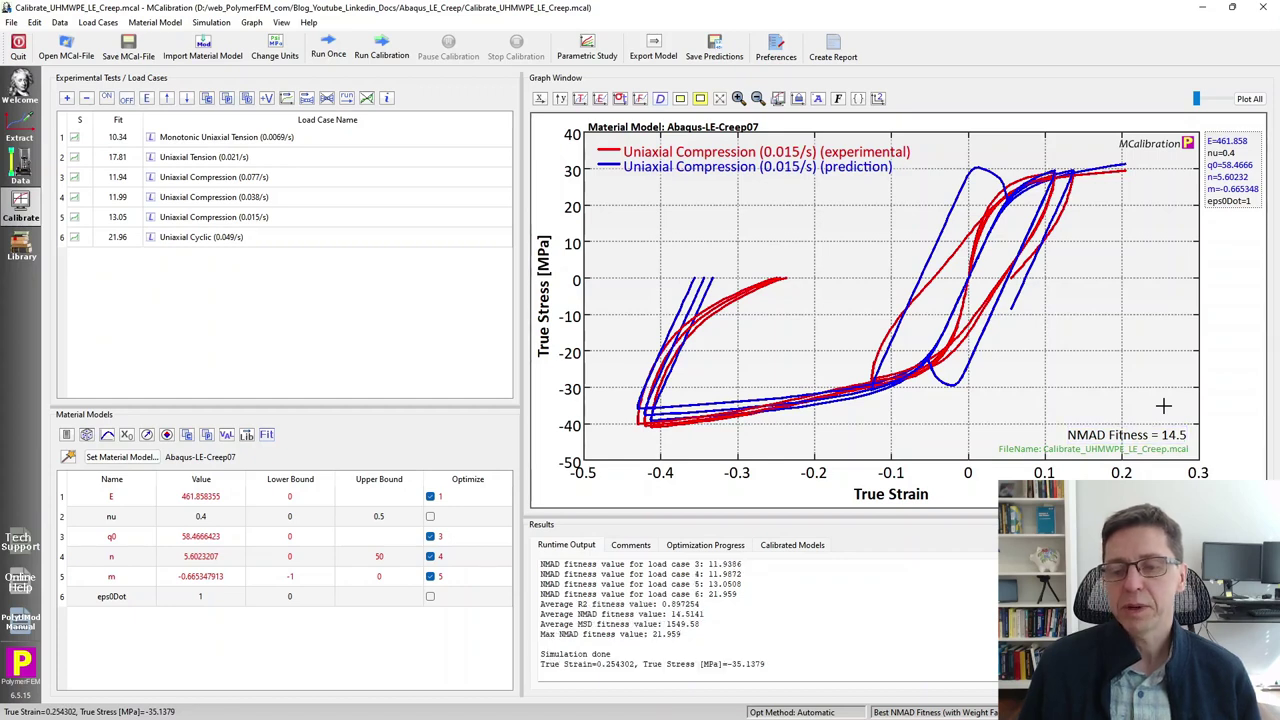